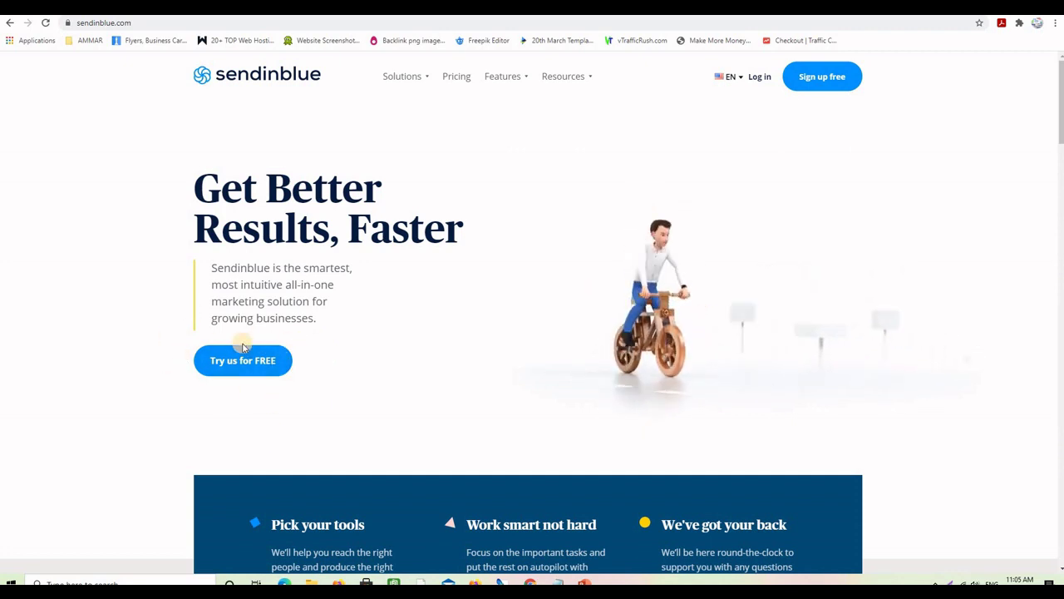
Step: Open the Sendinblue pricing page and review the email limits and features of the Free and Lite plans
{"action": "left_click", "coordinate": [454, 78]}
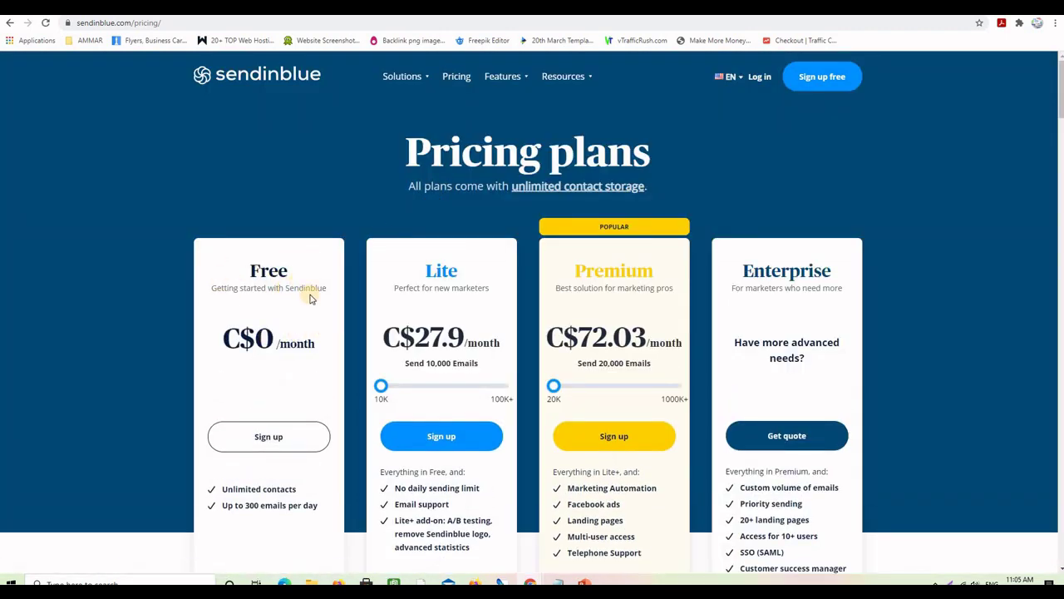
{"action": "scroll", "coordinate": [304, 308], "scroll_direction": "down", "scroll_amount": 1}
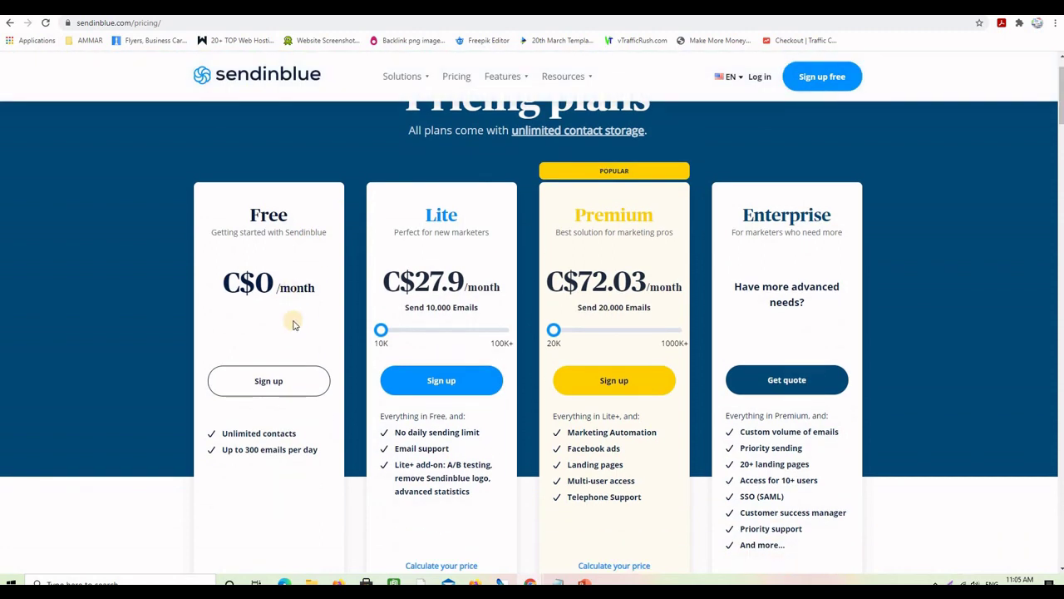
{"action": "scroll", "coordinate": [293, 320], "scroll_direction": "up", "scroll_amount": 1}
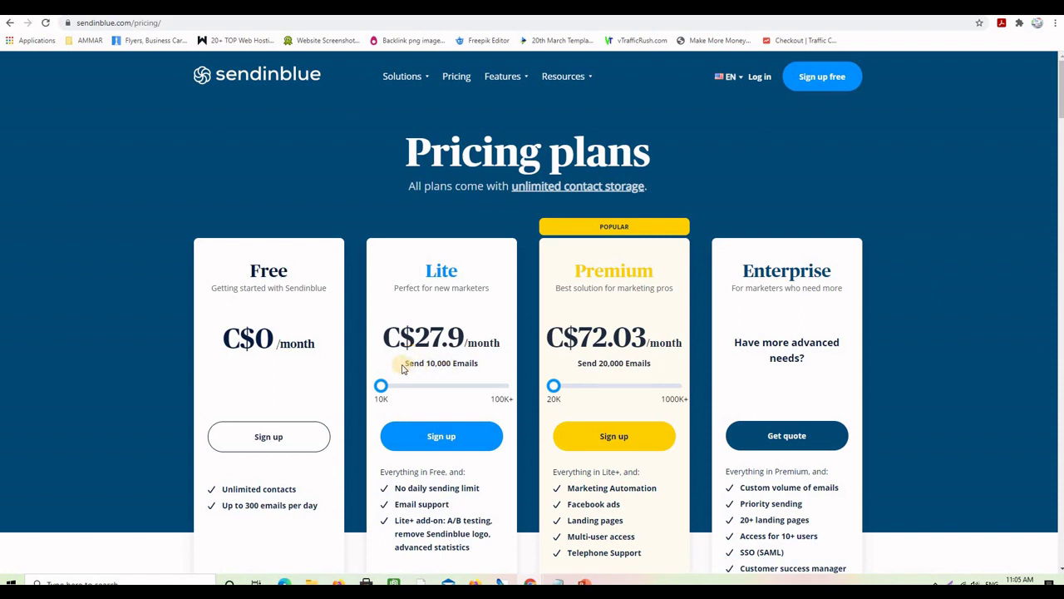
{"action": "left_click_drag", "start_coordinate": [401, 368], "coordinate": [479, 367]}
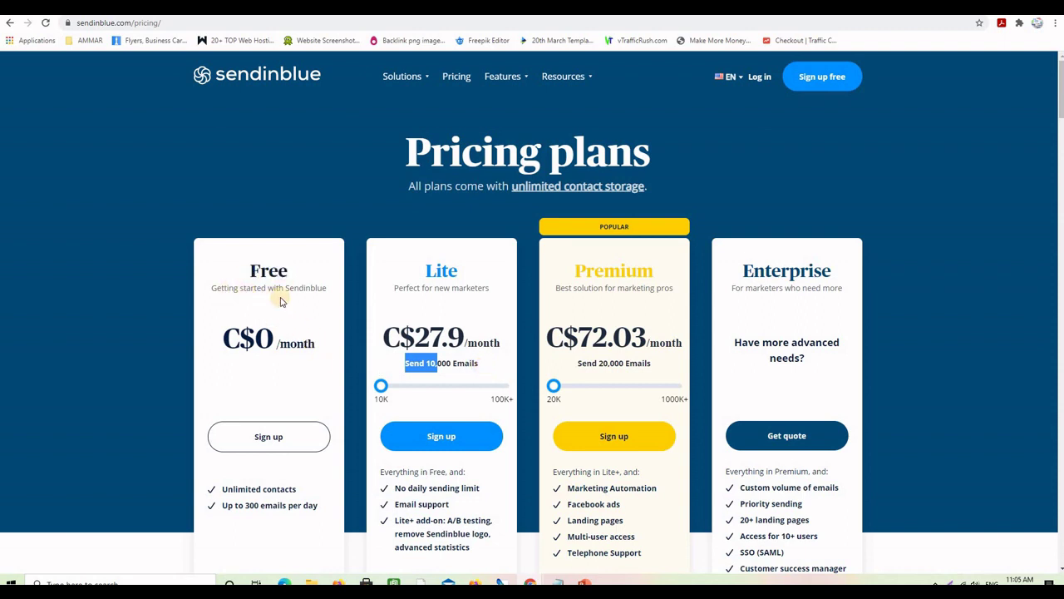
{"action": "scroll", "coordinate": [281, 322], "scroll_direction": "down", "scroll_amount": 1}
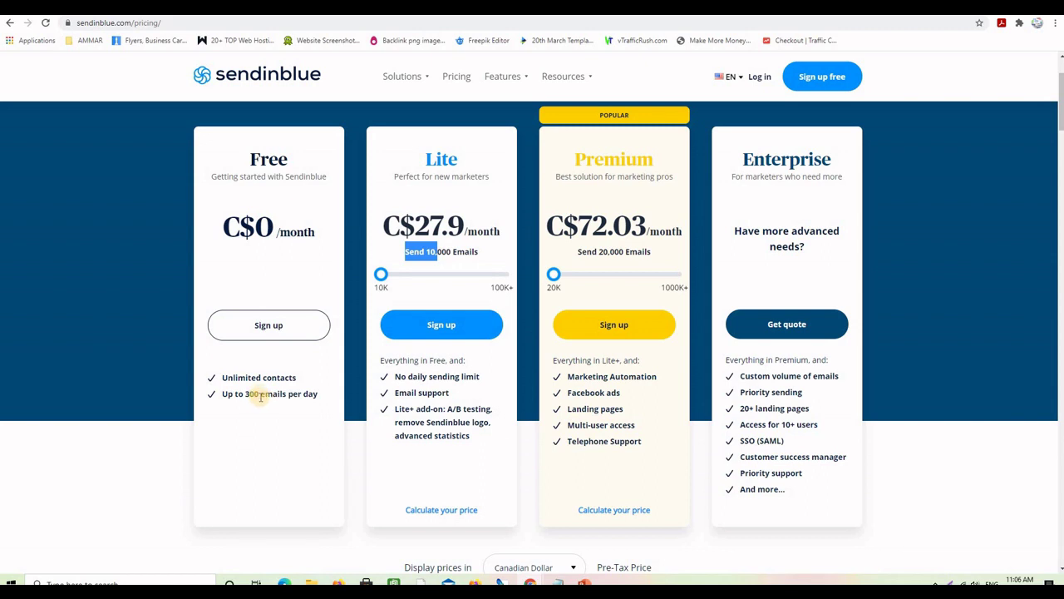
{"action": "scroll", "coordinate": [260, 397], "scroll_direction": "up", "scroll_amount": 2}
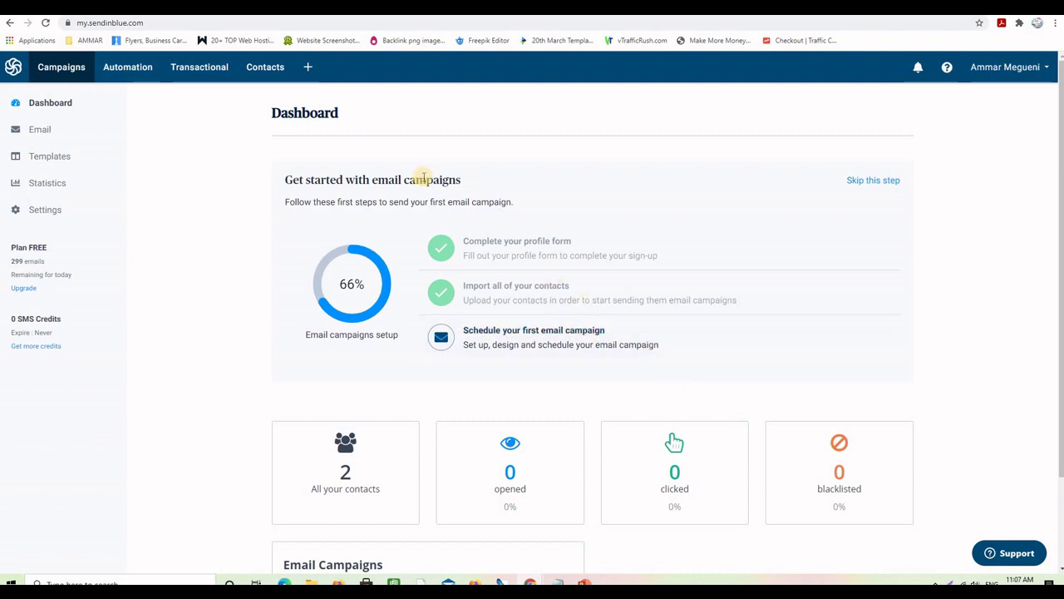
Step: Open the contact lists and show the actions available for the Affiliate Marketing list
{"action": "left_click", "coordinate": [256, 69]}
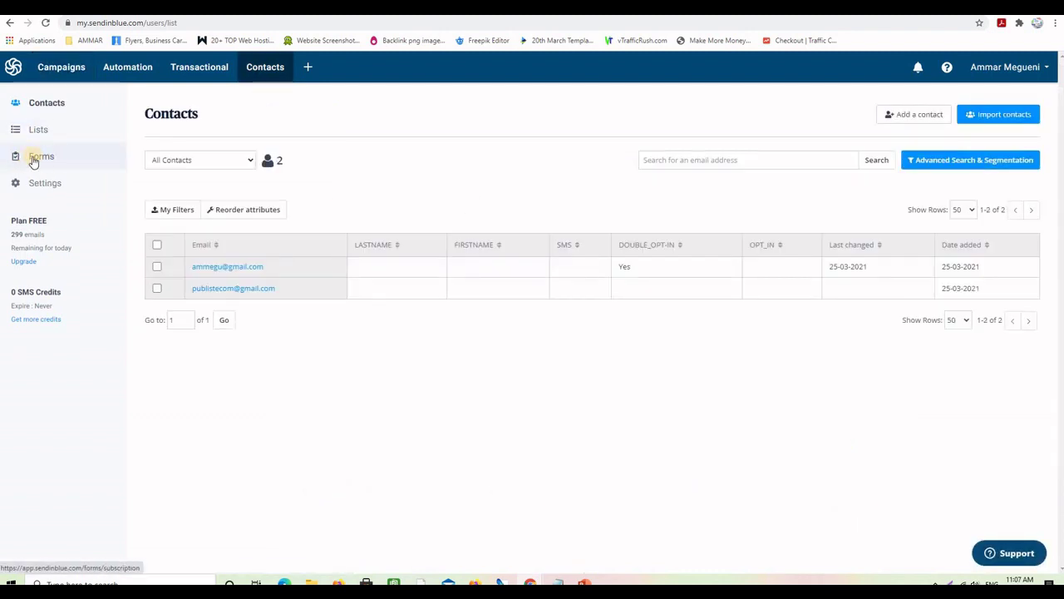
{"action": "left_click", "coordinate": [34, 161]}
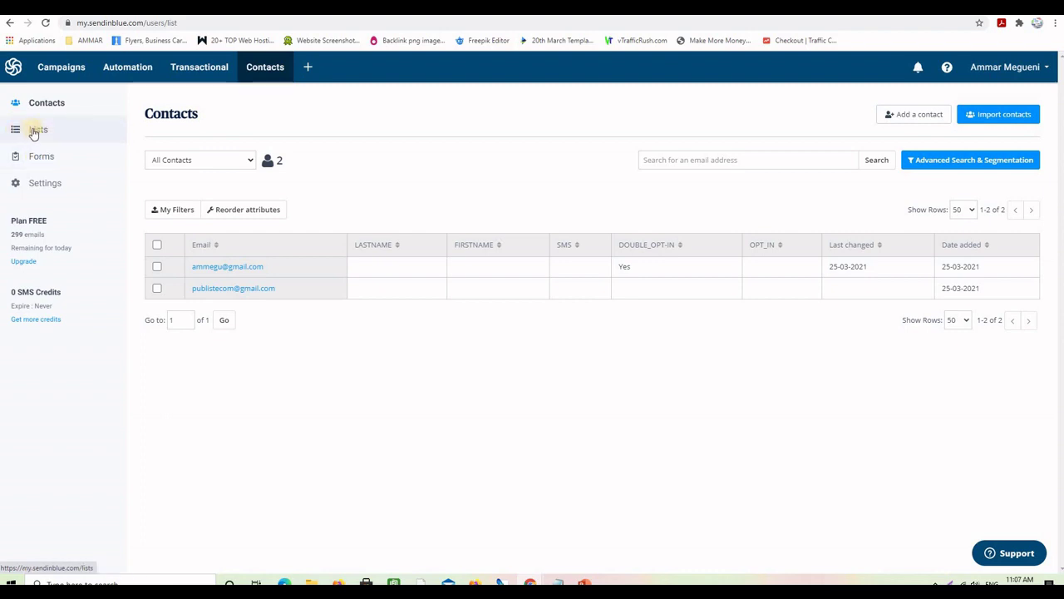
{"action": "left_click", "coordinate": [34, 132]}
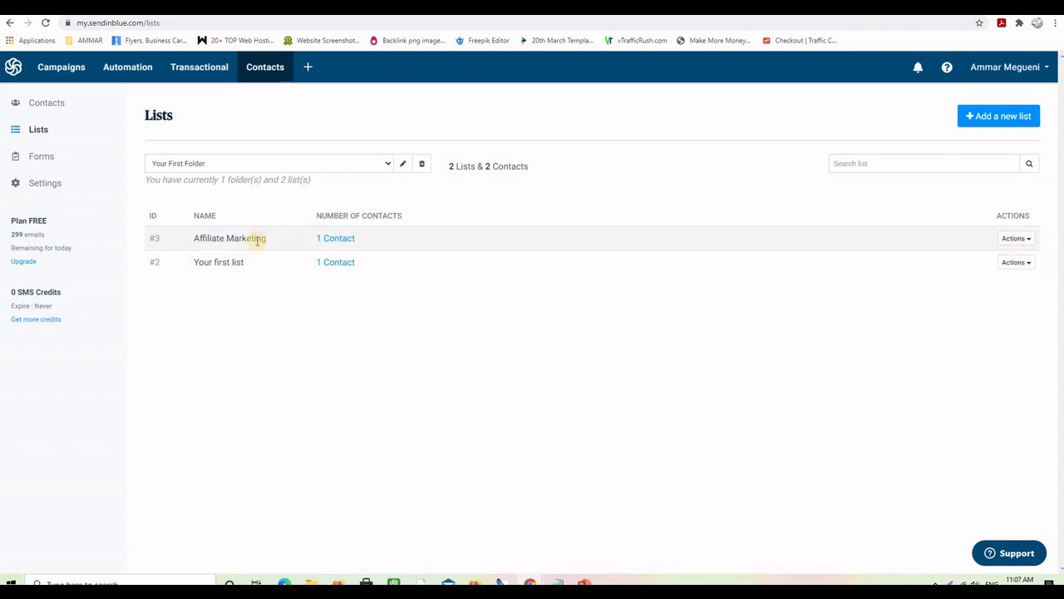
{"action": "left_click", "coordinate": [1026, 241]}
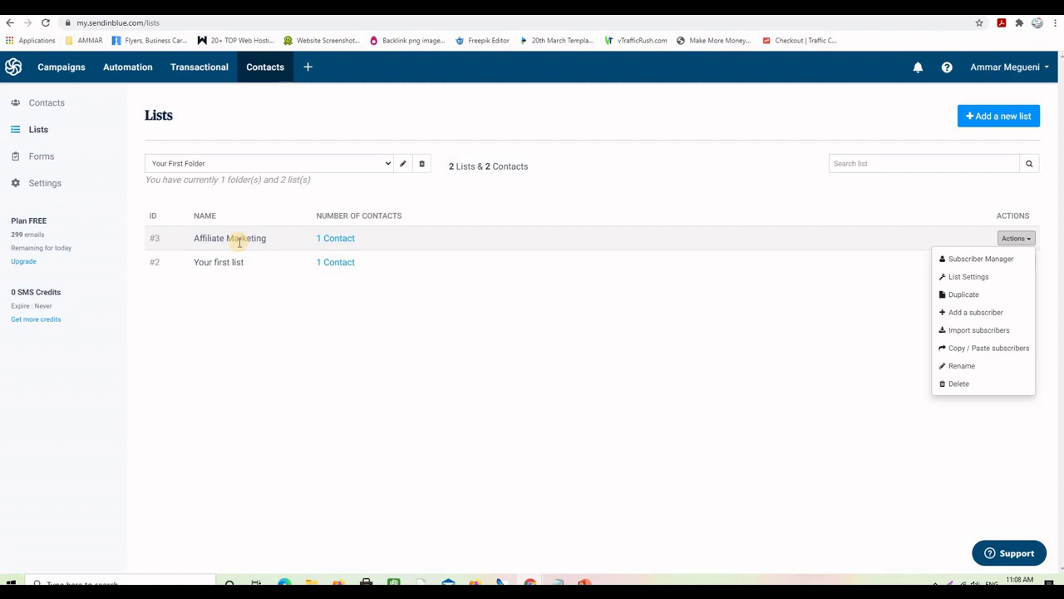
Step: Open the affiliateform subscription form for editing and preview its design in mobile view, returning to desktop view
{"action": "left_click", "coordinate": [34, 156]}
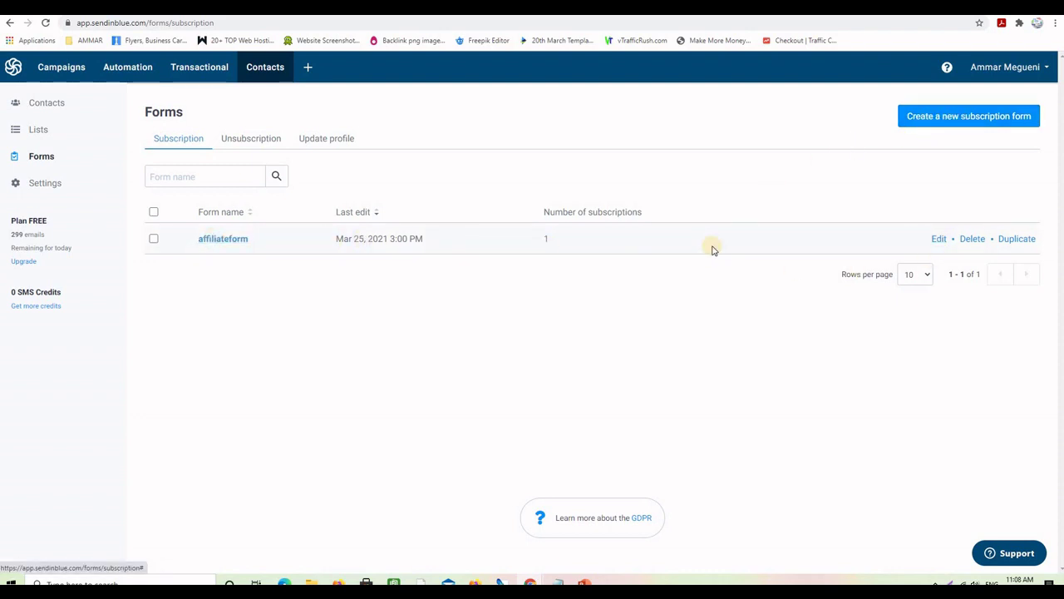
{"action": "left_click", "coordinate": [939, 241]}
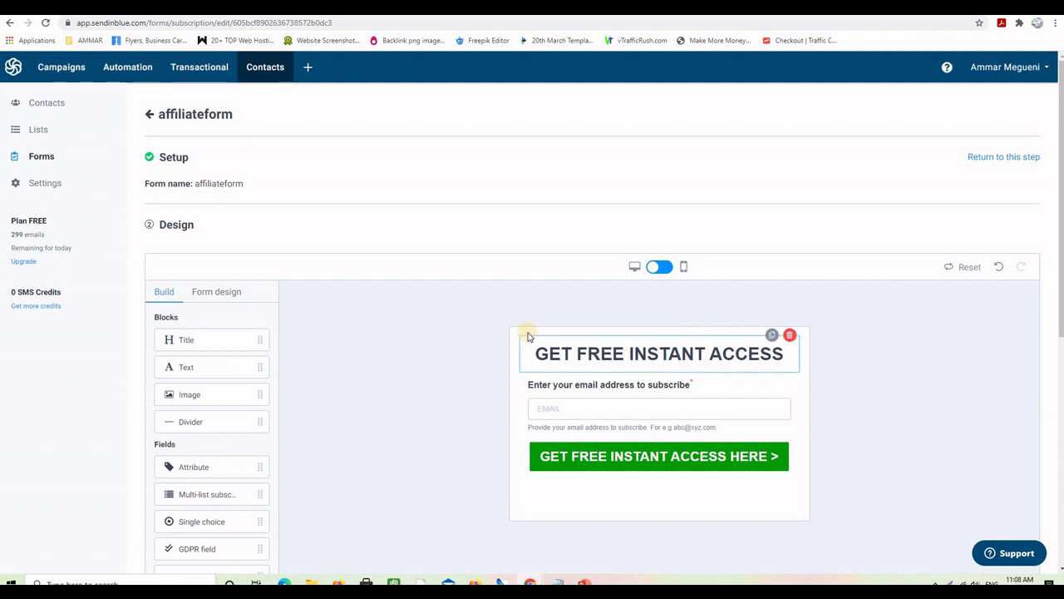
{"action": "scroll", "coordinate": [297, 359], "scroll_direction": "down", "scroll_amount": 1}
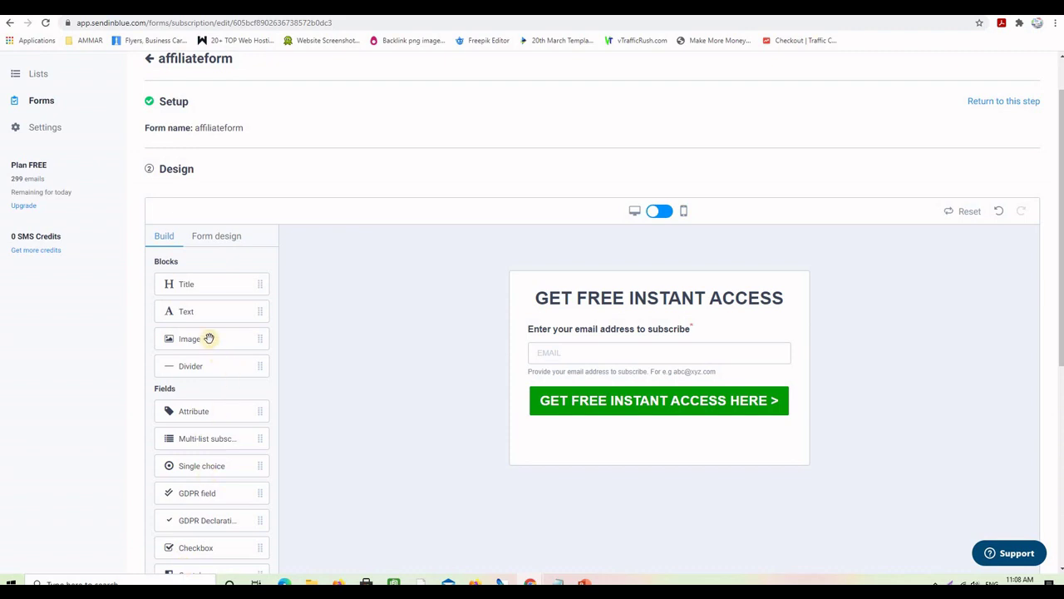
{"action": "mouse_move", "coordinate": [200, 283]}
{"action": "left_mouse_down"}
{"action": "mouse_move", "coordinate": [351, 322]}
{"action": "mouse_move", "coordinate": [208, 287]}
{"action": "left_mouse_up"}
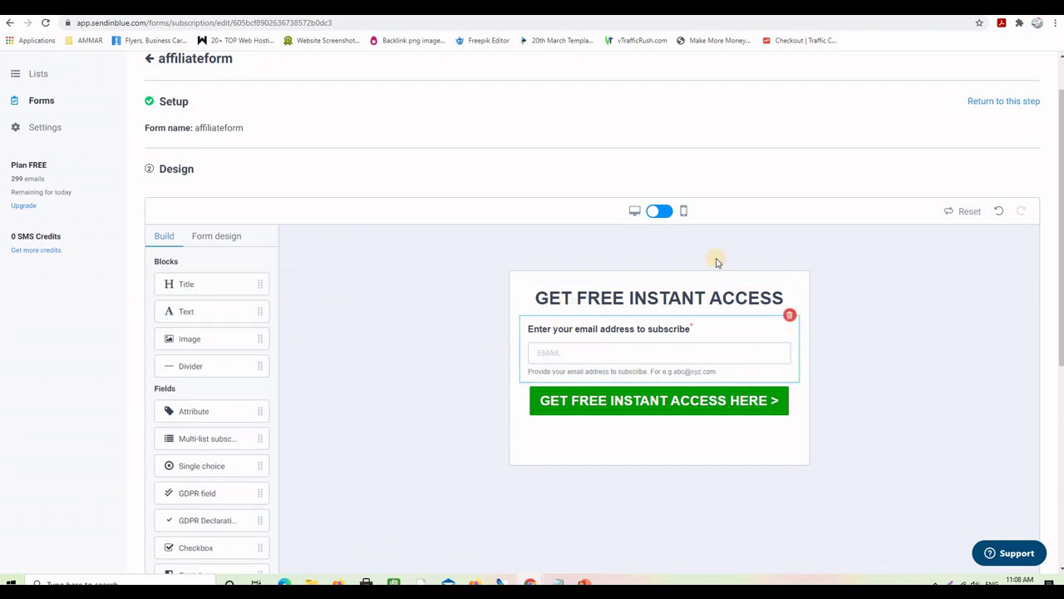
{"action": "left_click", "coordinate": [653, 213]}
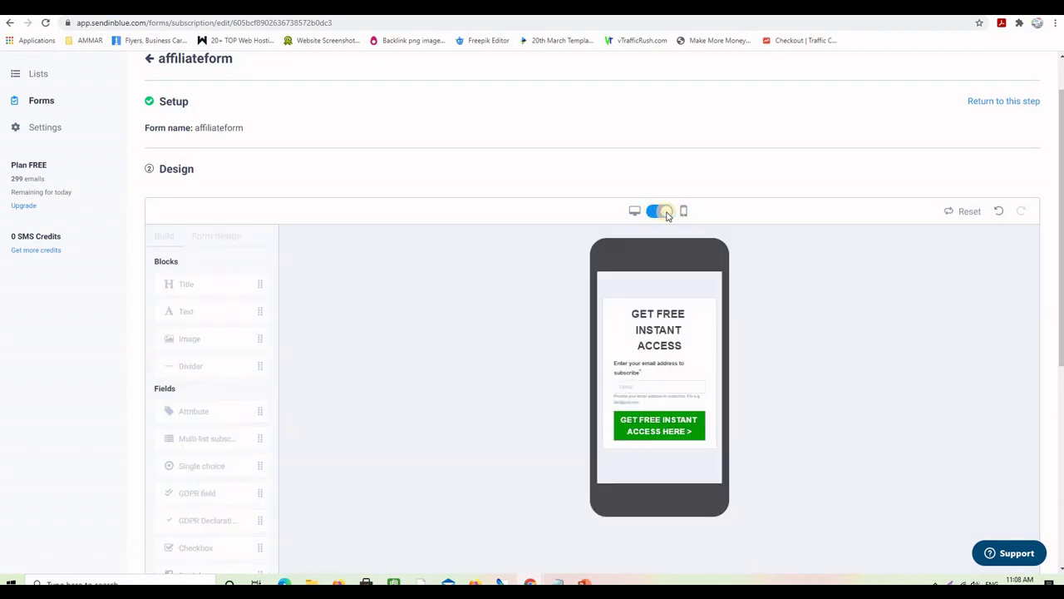
{"action": "left_click", "coordinate": [666, 213]}
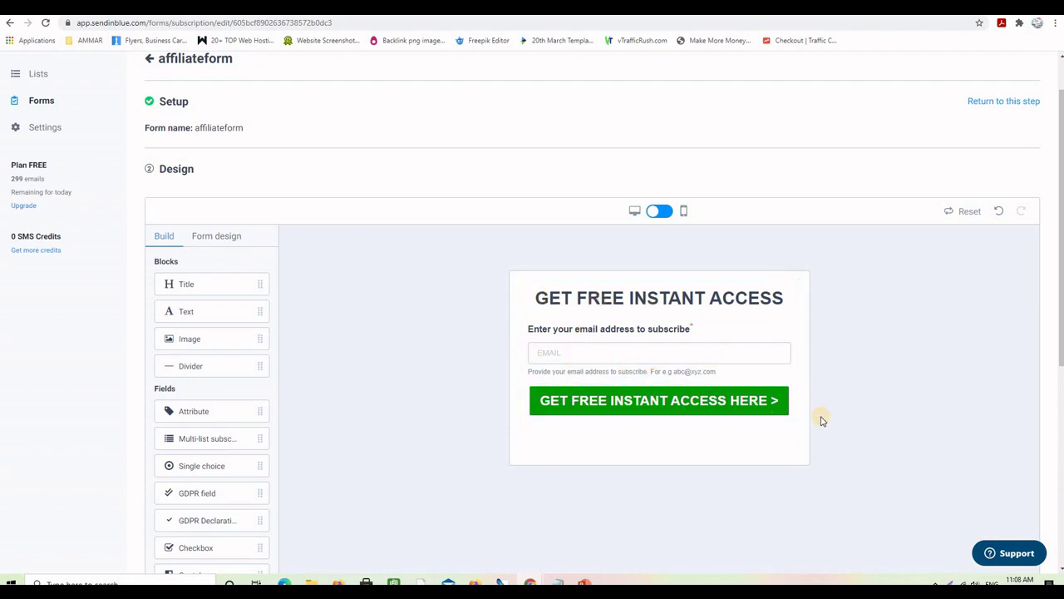
Step: Advance the form through Design, Lists, Settings and Messages to Share, keeping the Affiliate Marketing list and double confirmation email
{"action": "scroll", "coordinate": [415, 373], "scroll_direction": "down", "scroll_amount": 3}
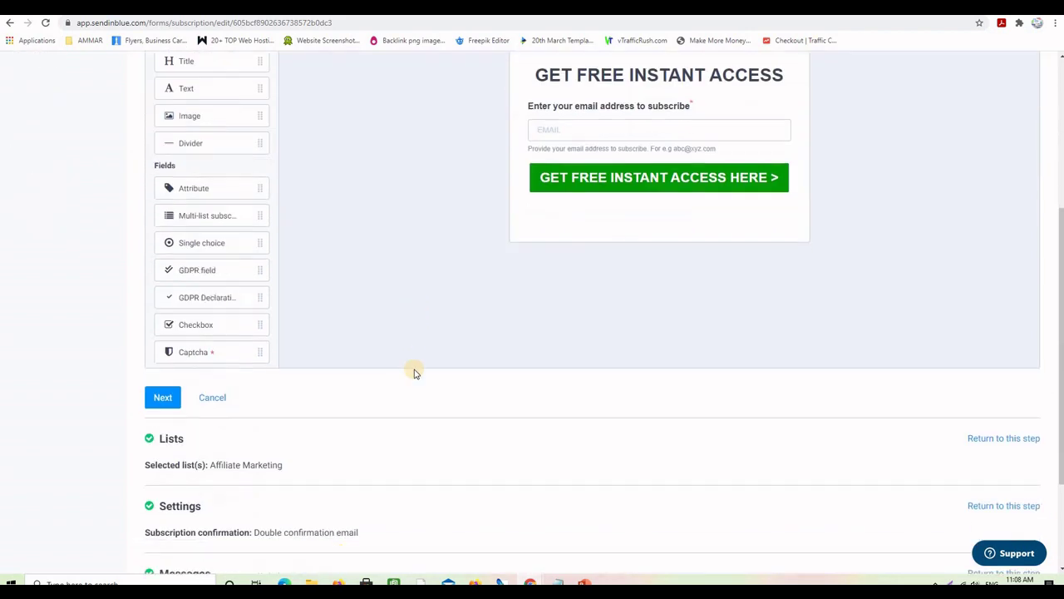
{"action": "left_click", "coordinate": [165, 398]}
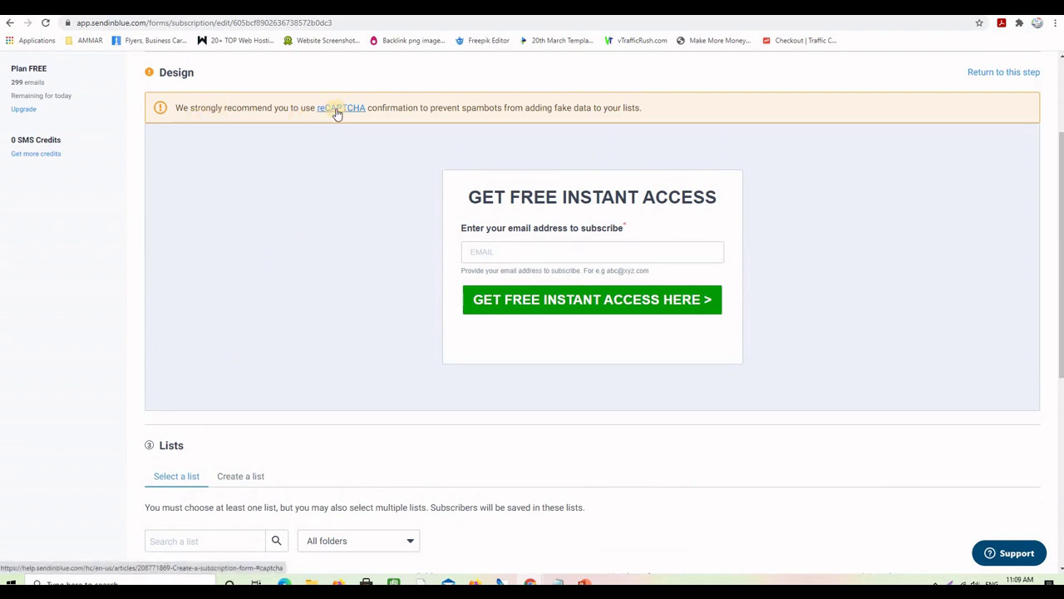
{"action": "scroll", "coordinate": [321, 283], "scroll_direction": "down", "scroll_amount": 3}
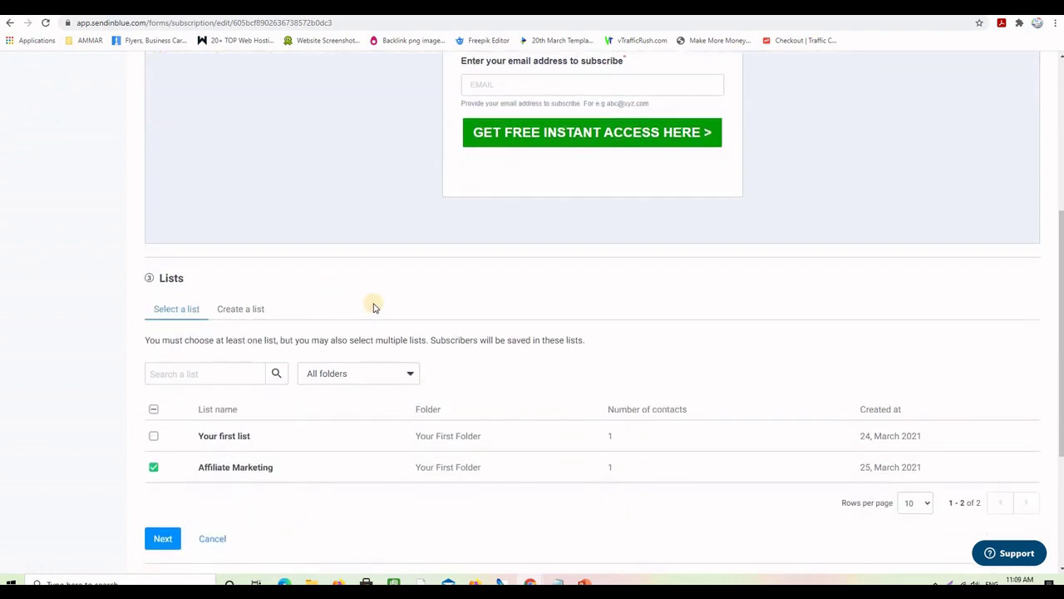
{"action": "scroll", "coordinate": [374, 306], "scroll_direction": "down", "scroll_amount": 2}
{"action": "left_click", "coordinate": [163, 429]}
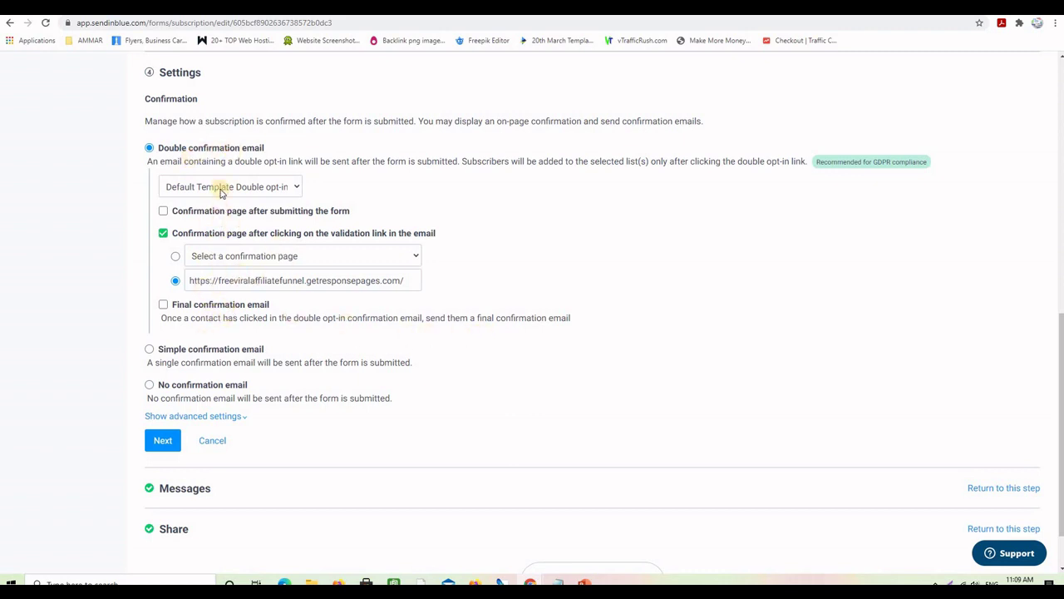
{"action": "left_click", "coordinate": [167, 443]}
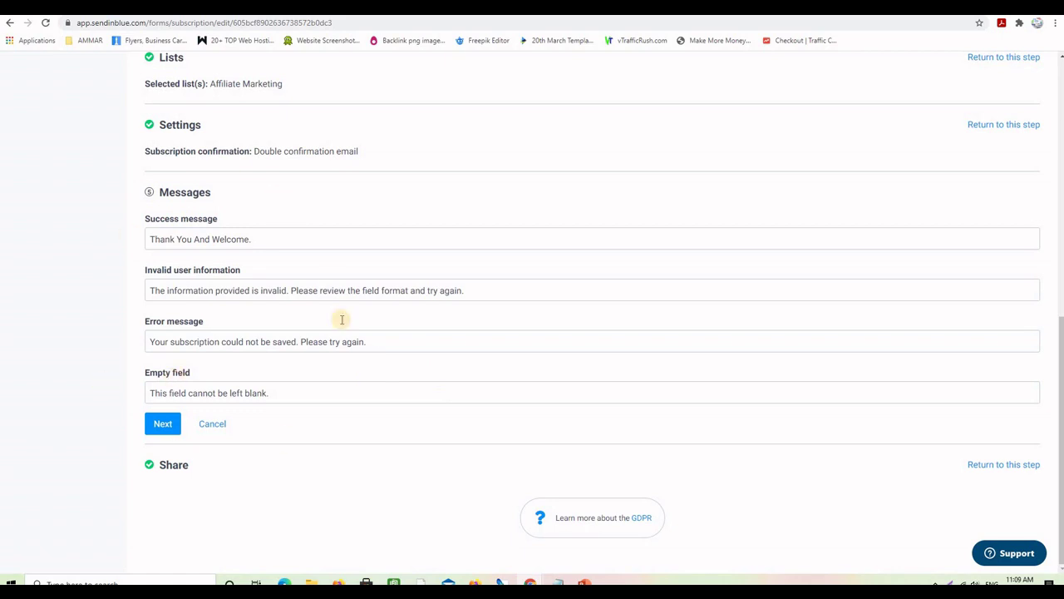
{"action": "left_click", "coordinate": [169, 426]}
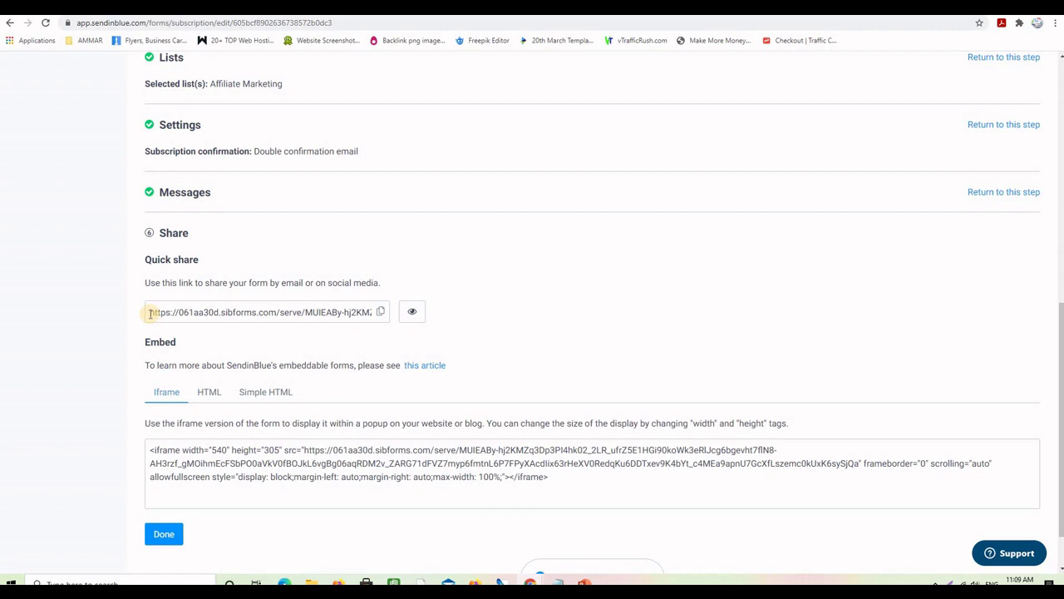
Step: Highlight the form's quick share link, and display the HTML version of the embed code and select all of it
{"action": "left_click_drag", "start_coordinate": [147, 311], "coordinate": [283, 312]}
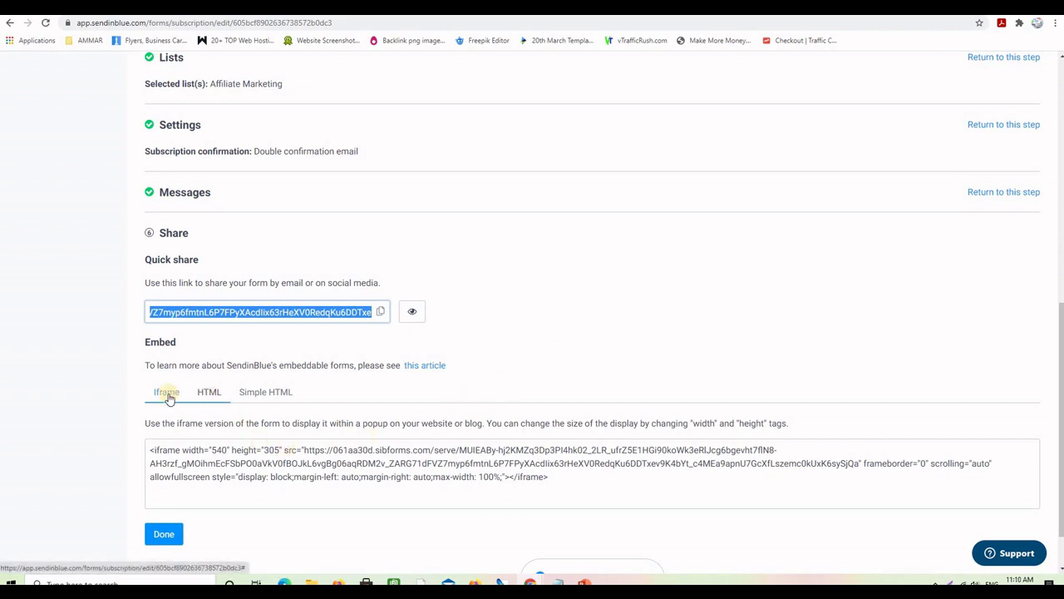
{"action": "left_click", "coordinate": [209, 394]}
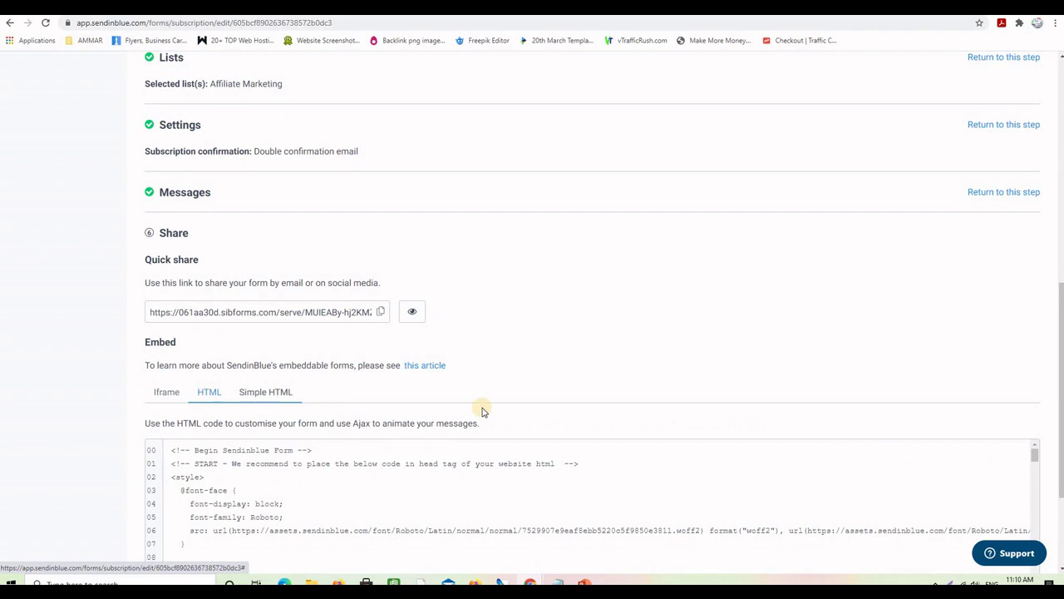
{"action": "scroll", "coordinate": [482, 407], "scroll_direction": "down", "scroll_amount": 2}
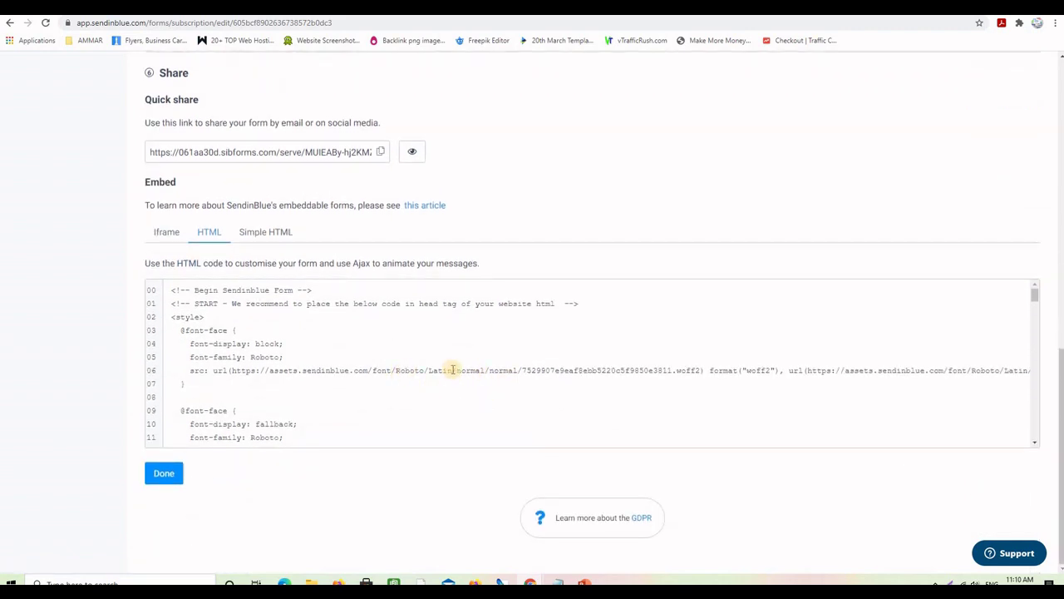
{"action": "scroll", "coordinate": [451, 369], "scroll_direction": "up", "scroll_amount": 3}
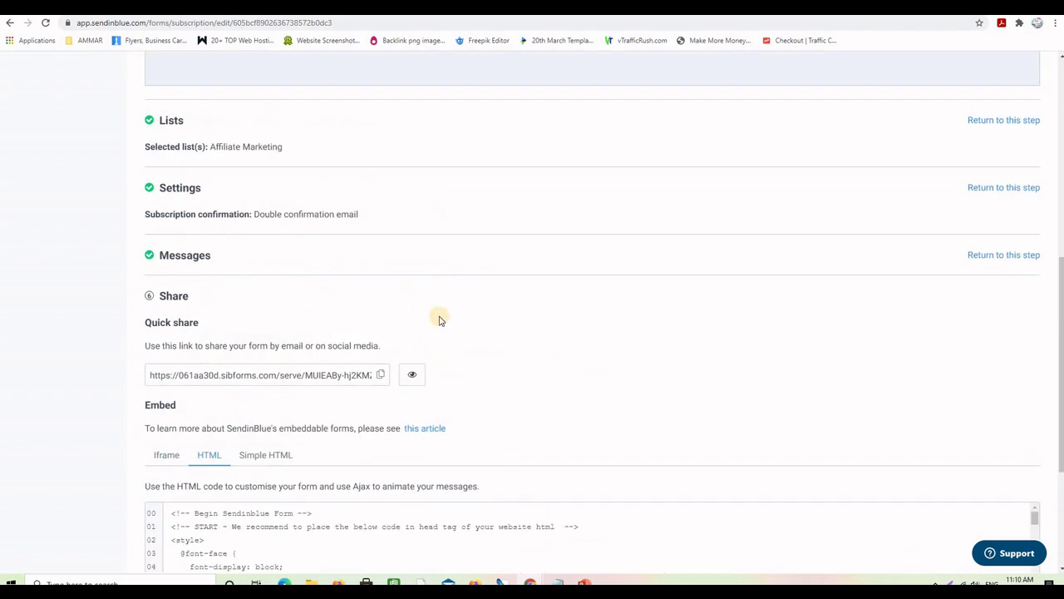
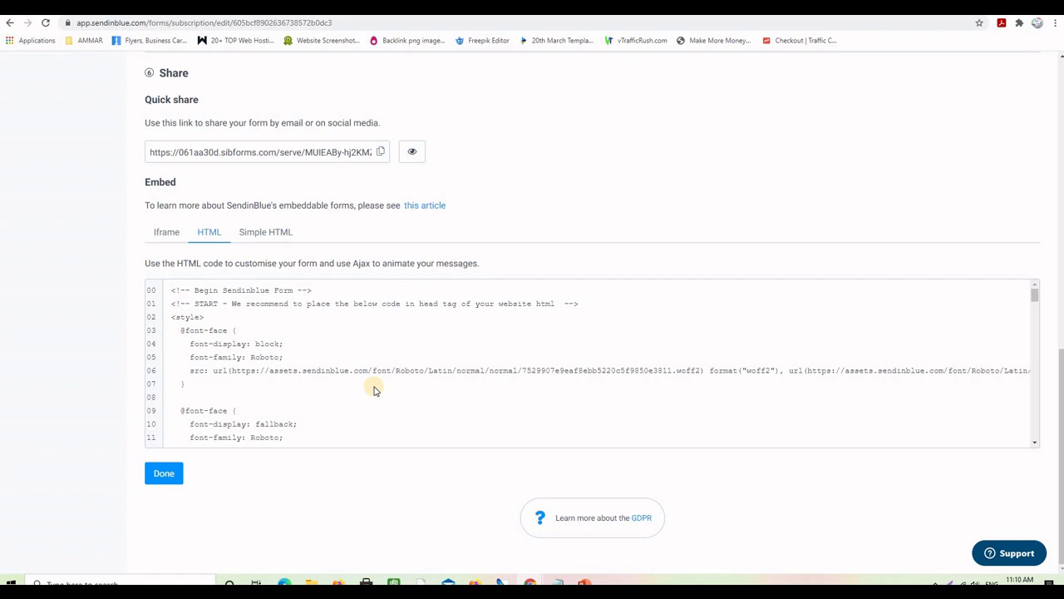
{"action": "left_click", "coordinate": [376, 370]}
{"action": "key", "text": "ctrl+a"}
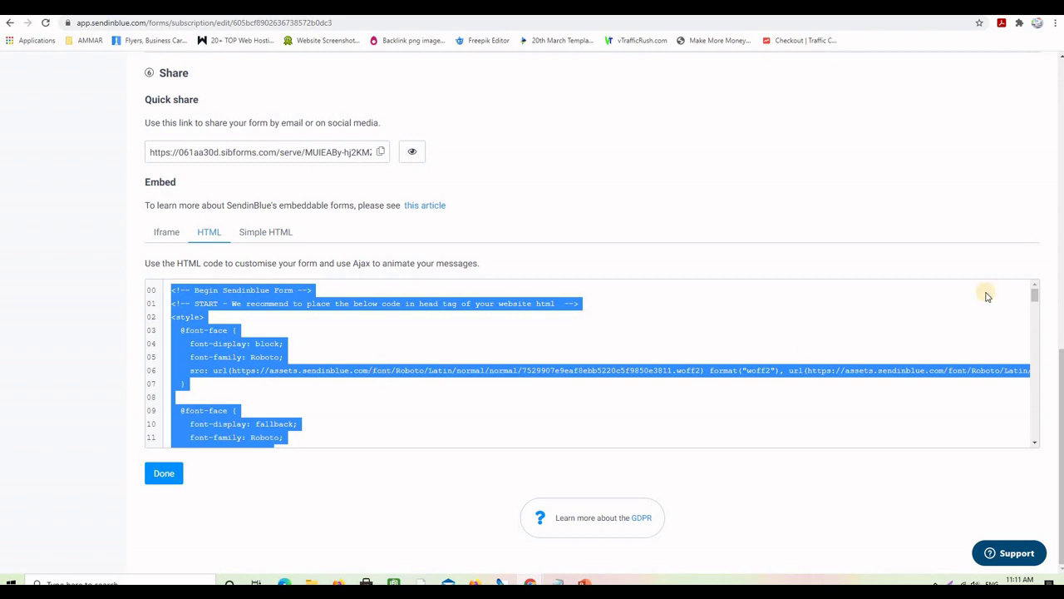
Step: Switch to the published Hot short reports page on Google Sites and examine its headline and email opt-in form
{"action": "key", "text": "ctrl+Tab"}
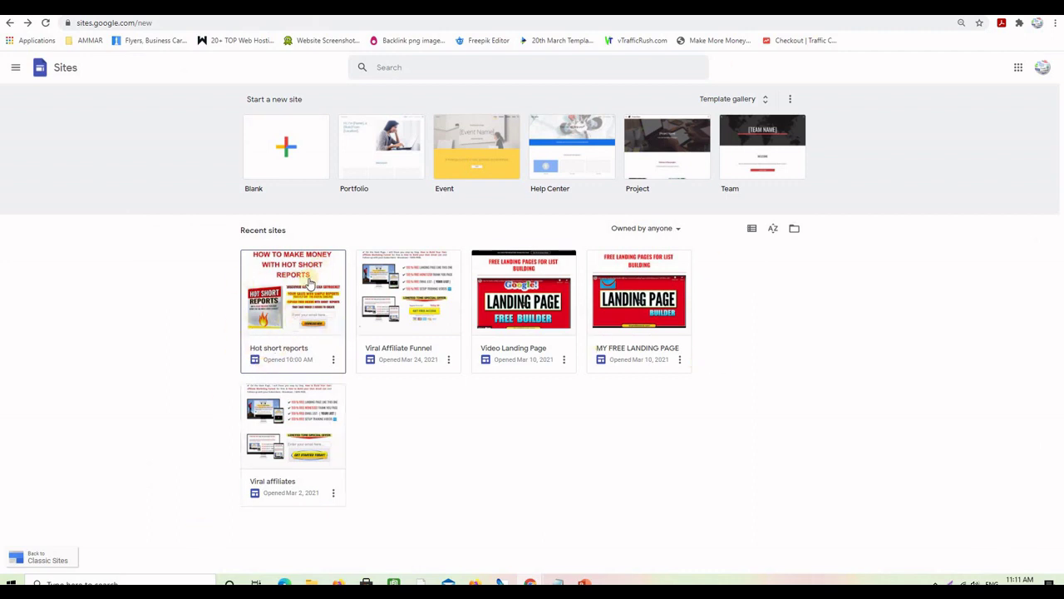
{"action": "left_click", "coordinate": [944, 18]}
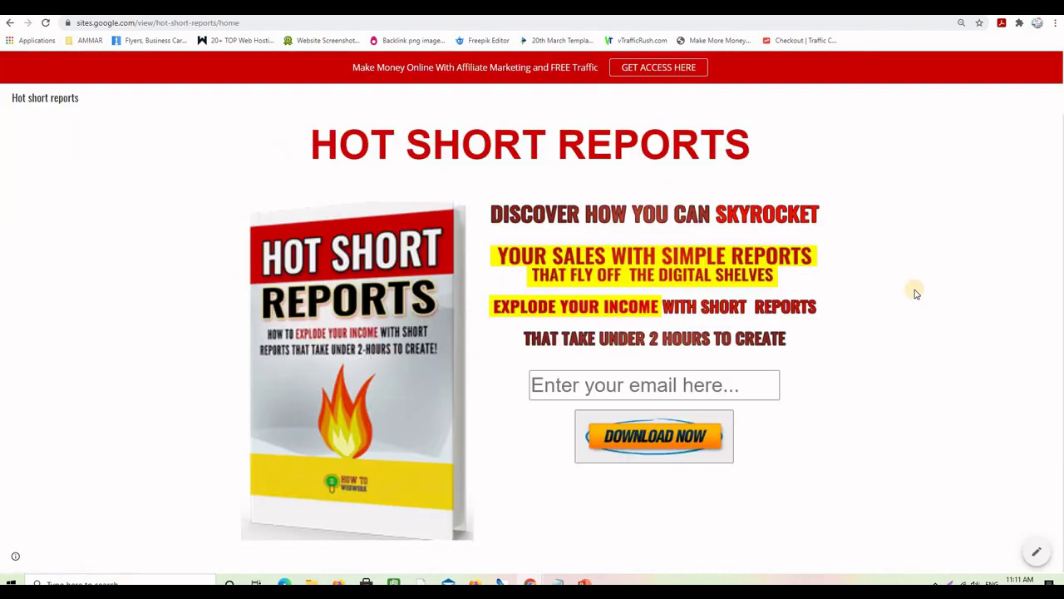
{"action": "scroll", "coordinate": [946, 375], "scroll_direction": "up", "scroll_amount": 1}
{"action": "scroll", "coordinate": [906, 399], "scroll_direction": "down", "scroll_amount": 1}
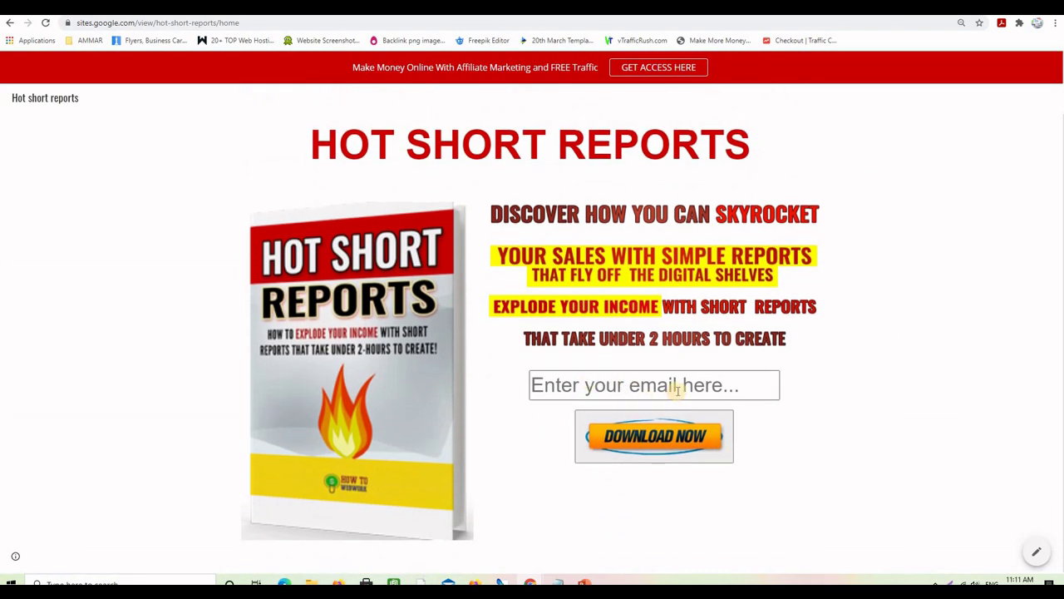
{"action": "scroll", "coordinate": [906, 364], "scroll_direction": "up", "scroll_amount": 1}
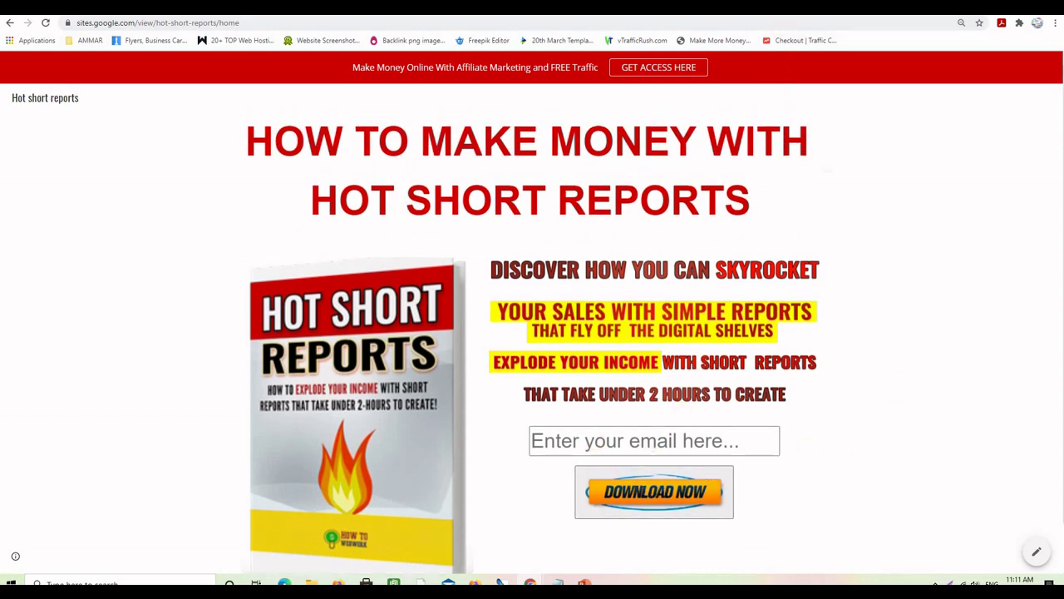
Step: Open the Hot short reports site in the Google Sites editor and bring up its email opt-in block
{"action": "left_click", "coordinate": [748, 6]}
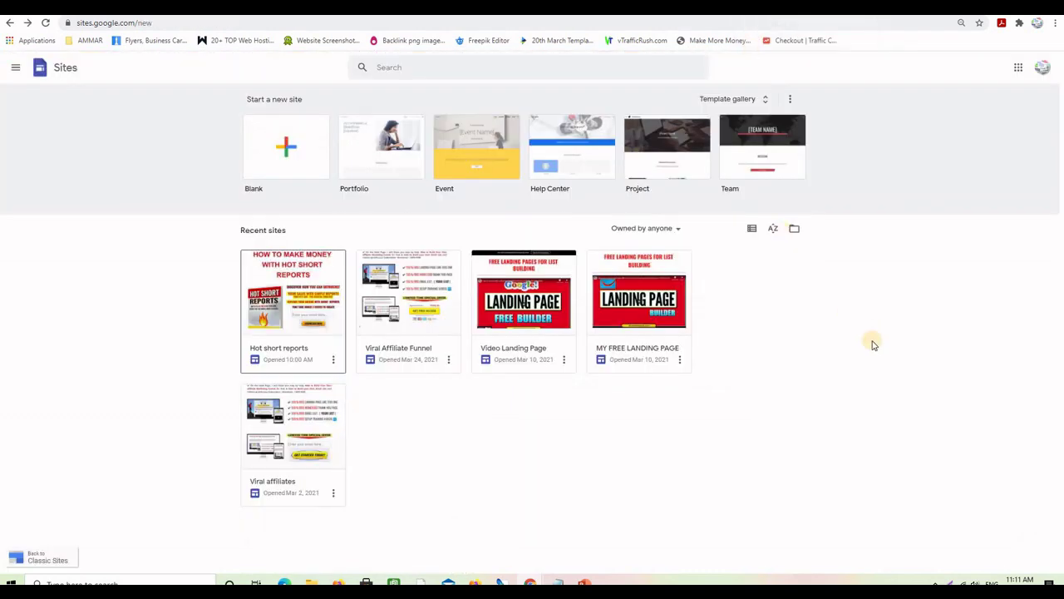
{"action": "left_click", "coordinate": [298, 299]}
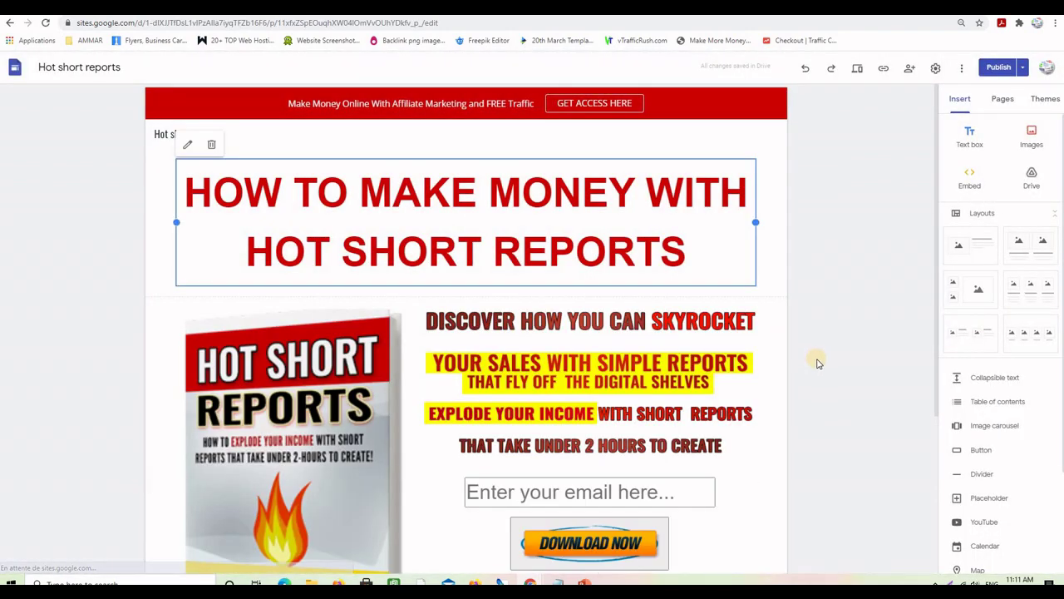
{"action": "scroll", "coordinate": [817, 363], "scroll_direction": "down", "scroll_amount": 3}
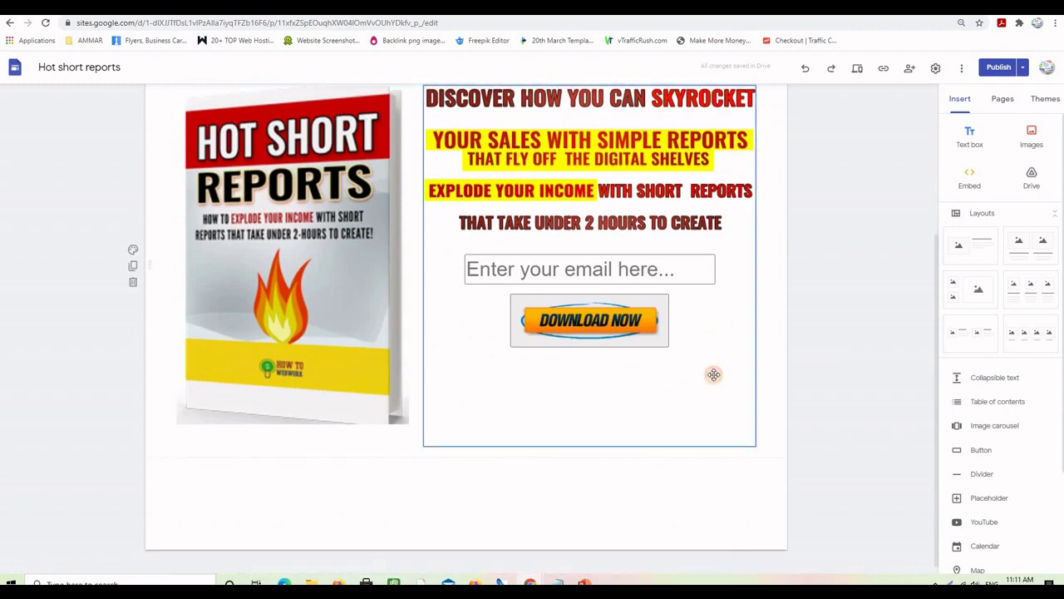
Step: Replace the opt-in block's existing embed code with the copied Sendinblue form HTML and save the embed
{"action": "left_click", "coordinate": [673, 371]}
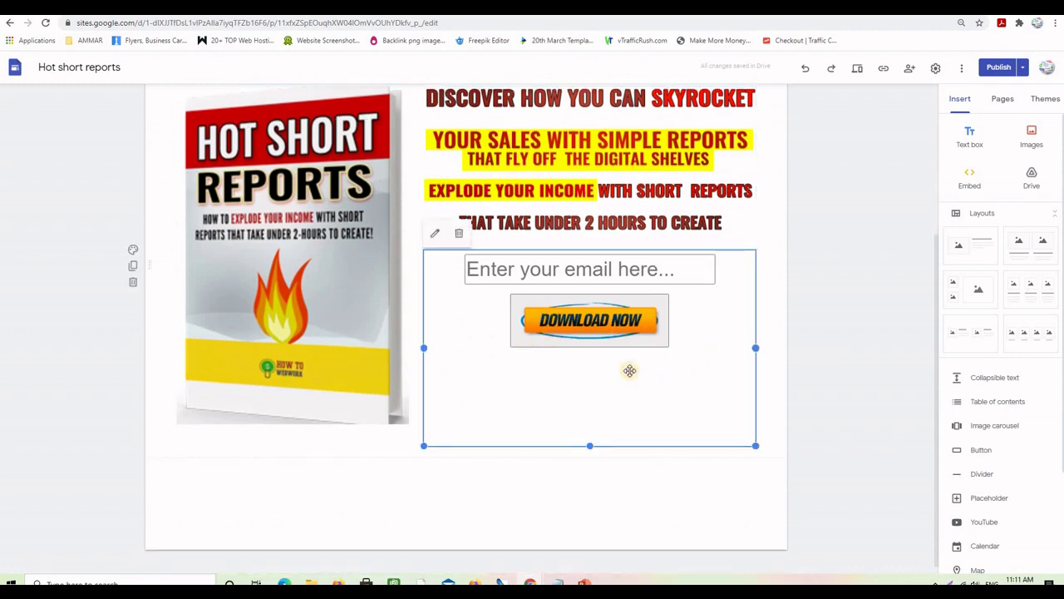
{"action": "left_click", "coordinate": [434, 236]}
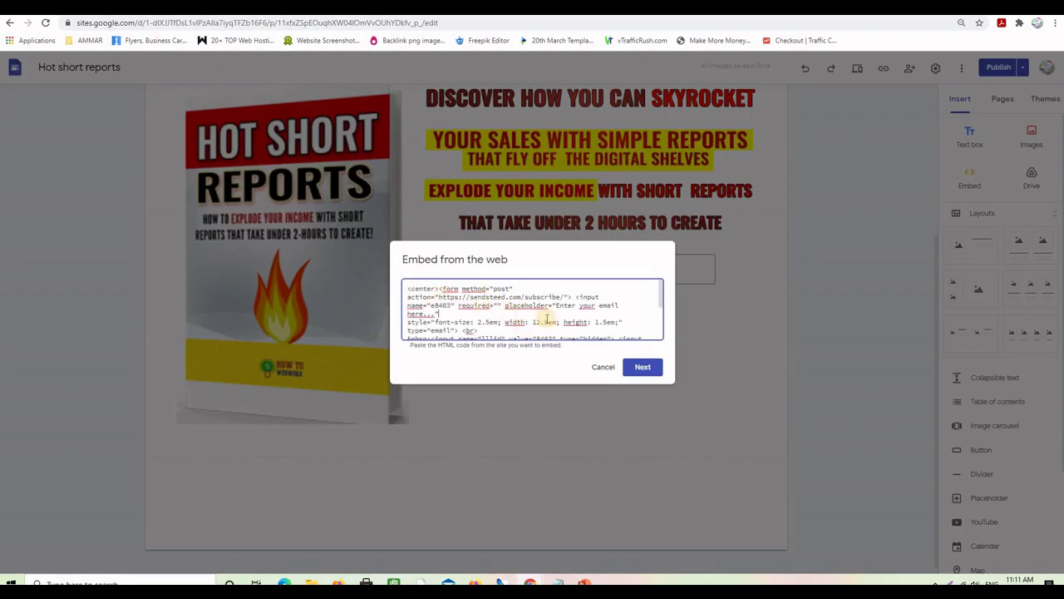
{"action": "key", "text": "ctrl+a"}
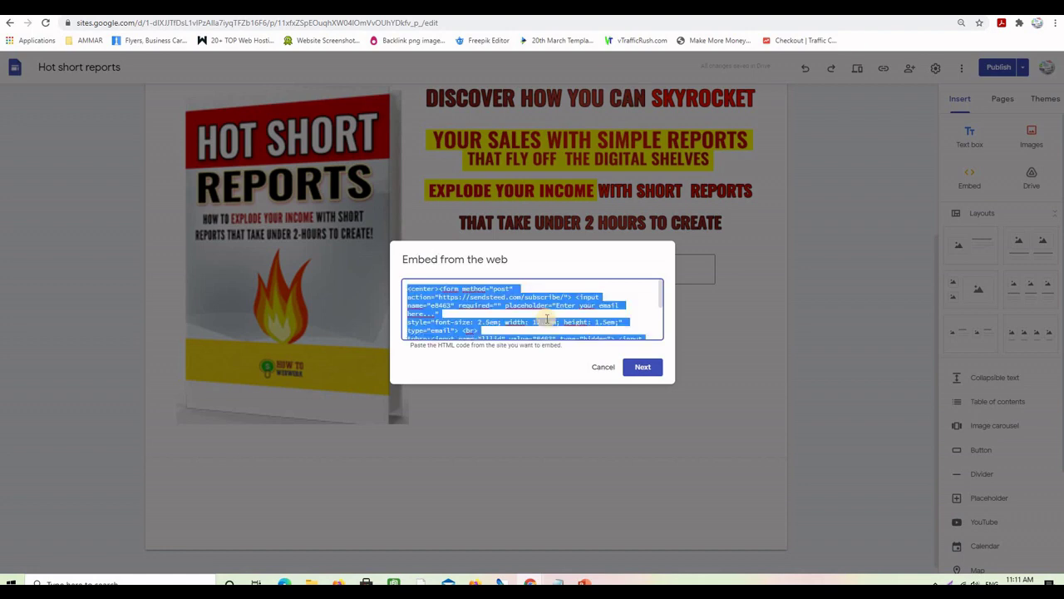
{"action": "key", "text": "BackSpace"}
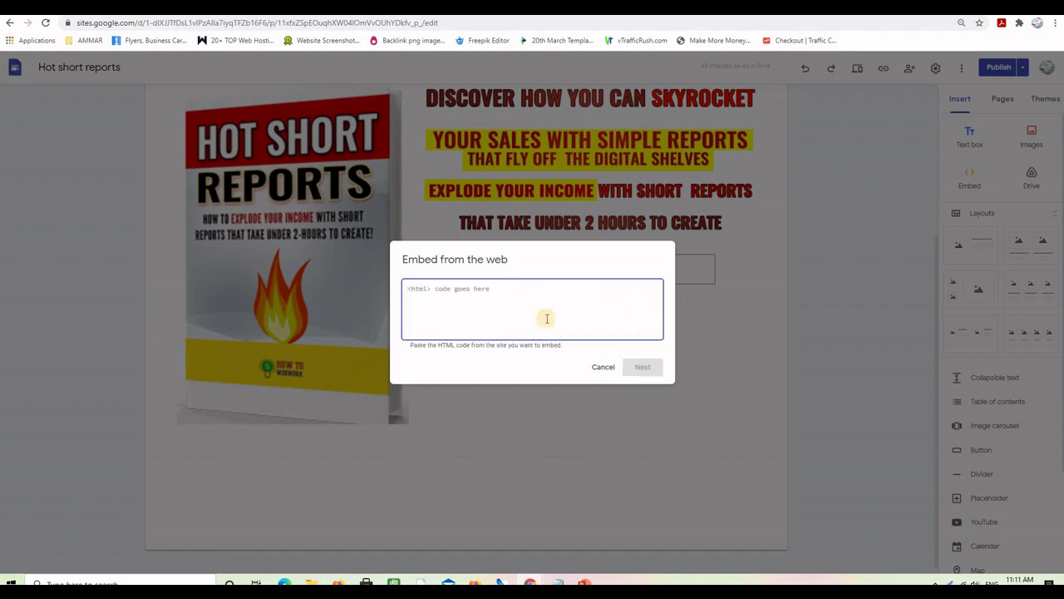
{"action": "key", "text": "ctrl+v"}
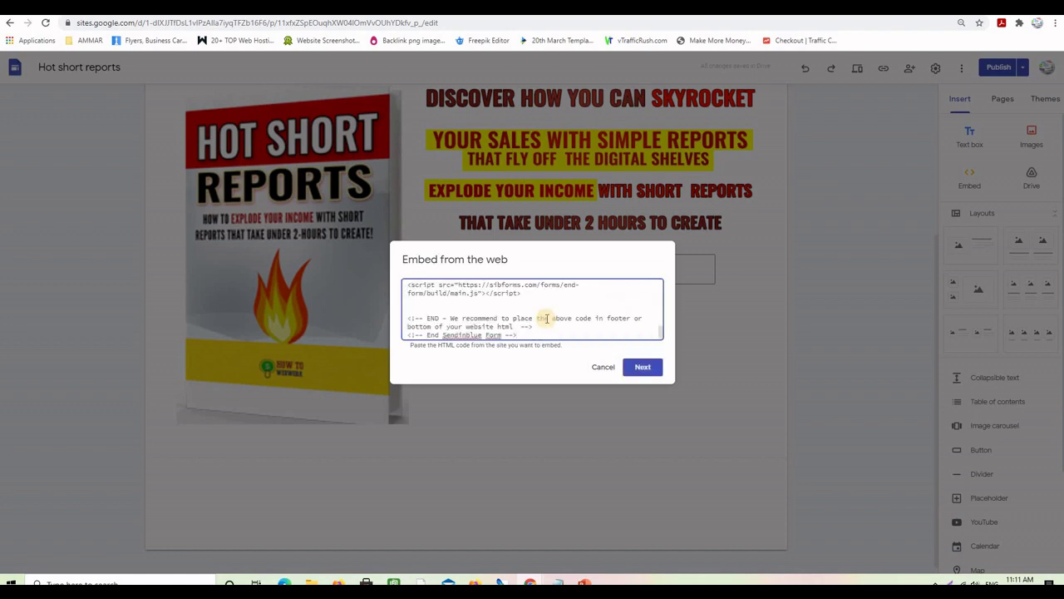
{"action": "left_click", "coordinate": [643, 366]}
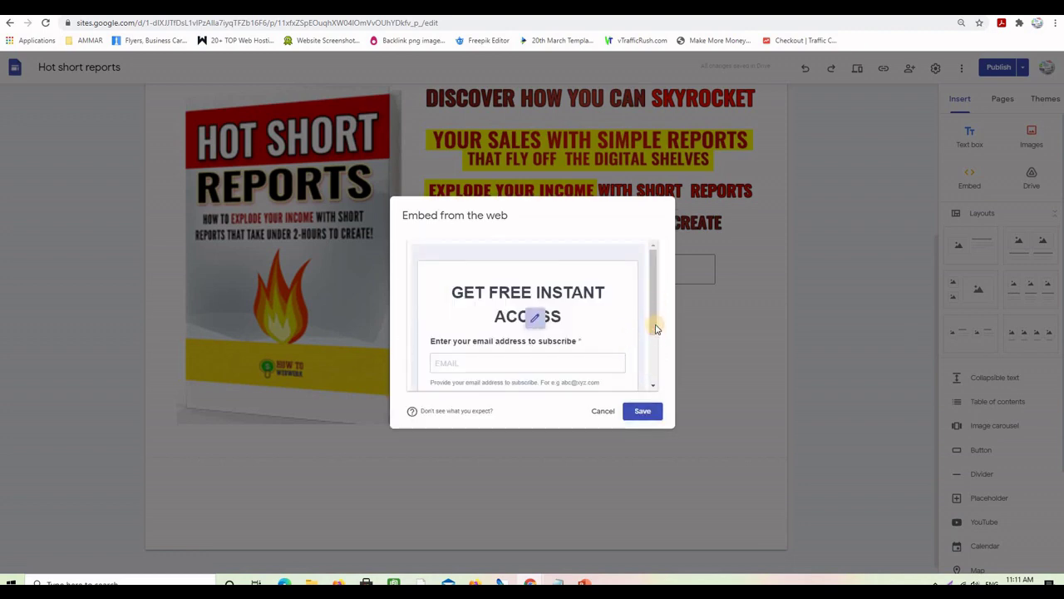
{"action": "left_click", "coordinate": [649, 412]}
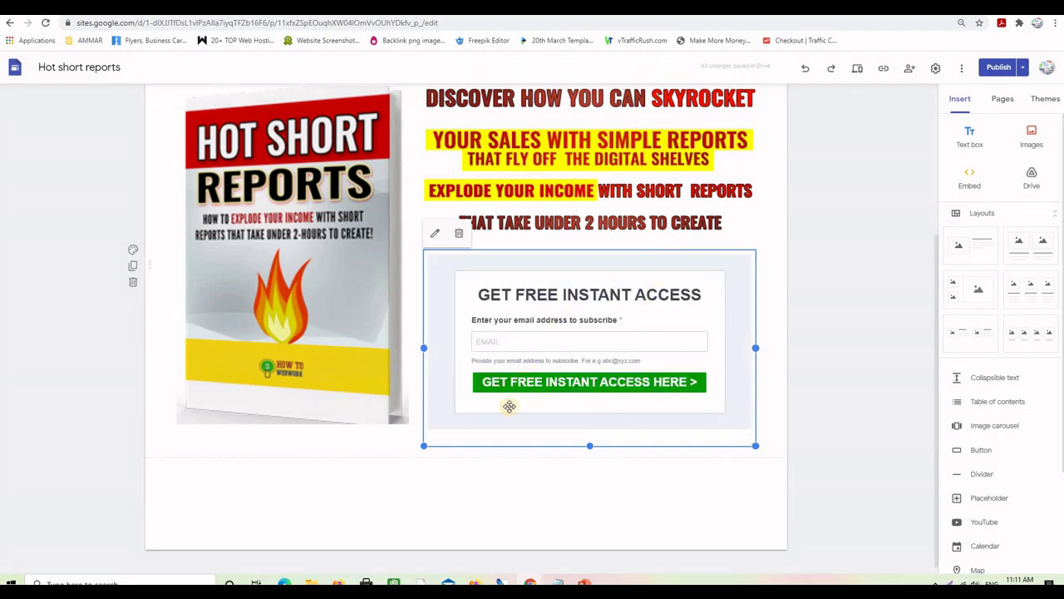
Step: Publish the updated Hot short reports site, and reload its live page to check the new opt-in form
{"action": "left_click", "coordinate": [996, 70]}
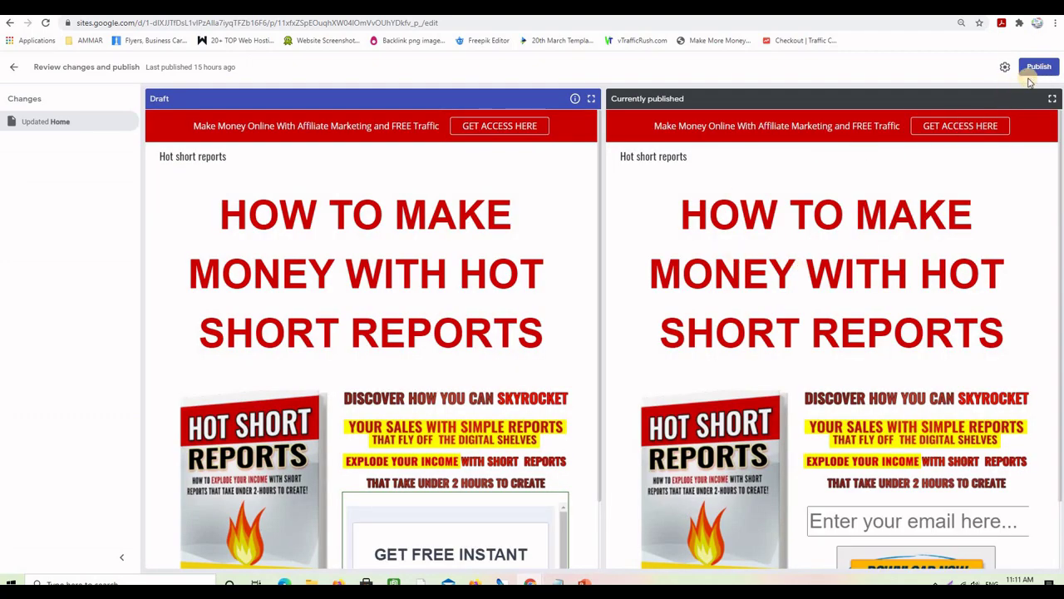
{"action": "left_click", "coordinate": [1037, 73]}
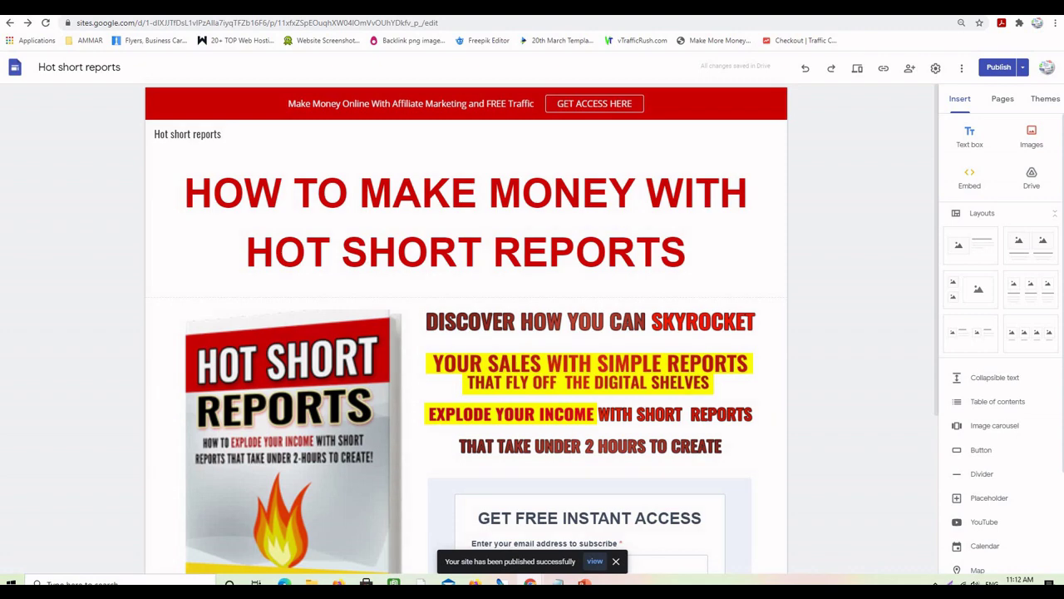
{"action": "left_click", "coordinate": [594, 560]}
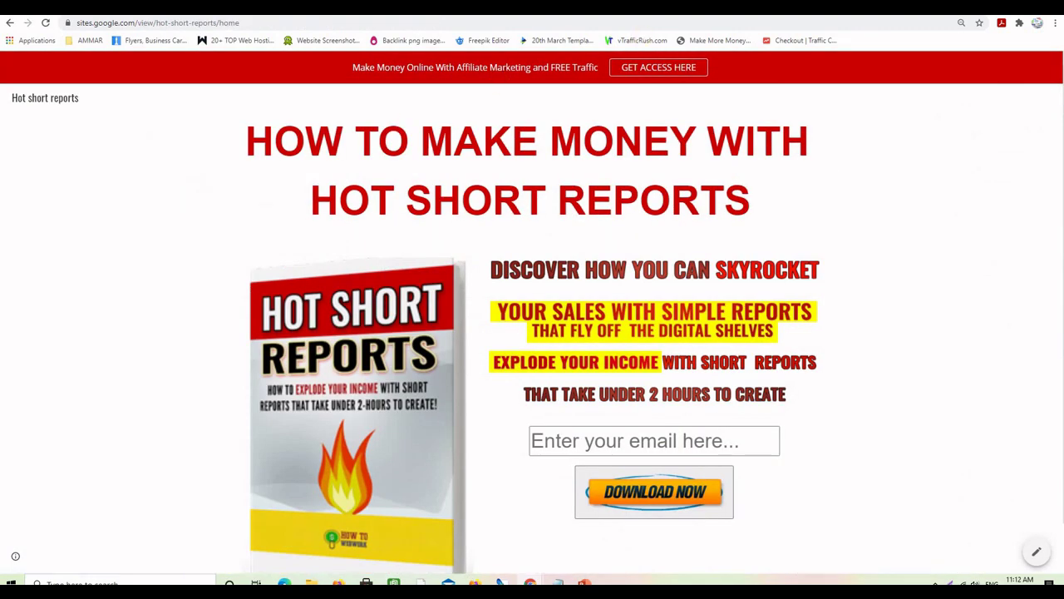
{"action": "left_click", "coordinate": [45, 22]}
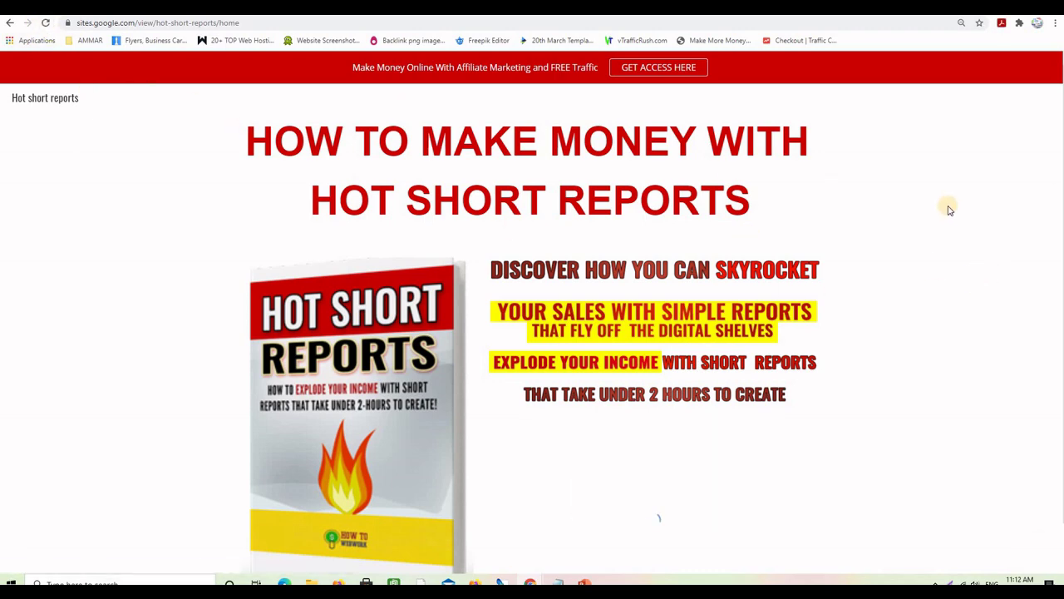
{"action": "scroll", "coordinate": [952, 227], "scroll_direction": "down", "scroll_amount": 1}
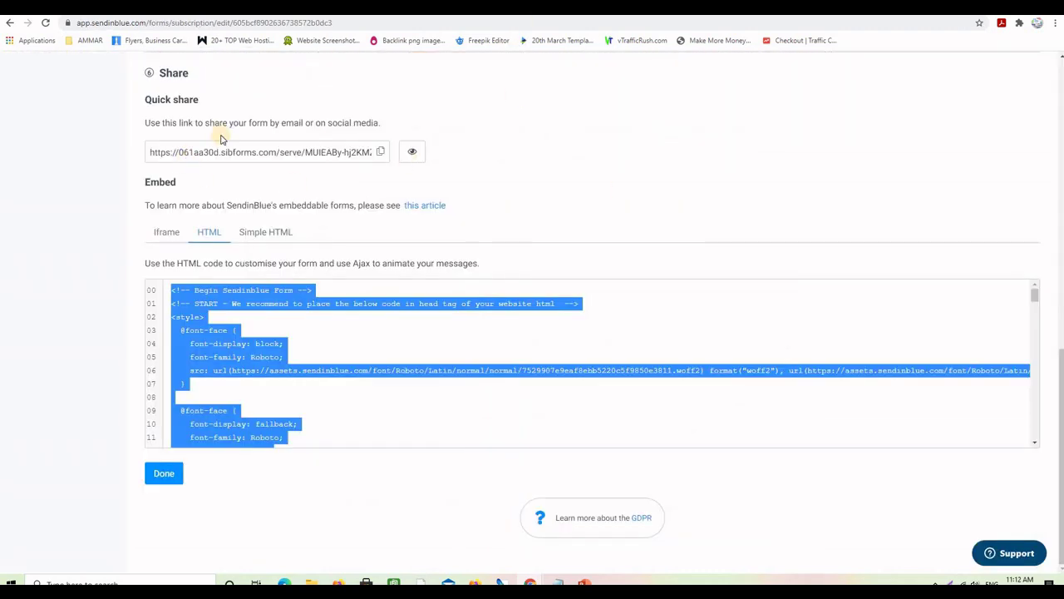
Step: Review the affiliateform list, settings and design in Sendinblue, comparing them with the form on the published page
{"action": "scroll", "coordinate": [539, 332], "scroll_direction": "up", "scroll_amount": 5}
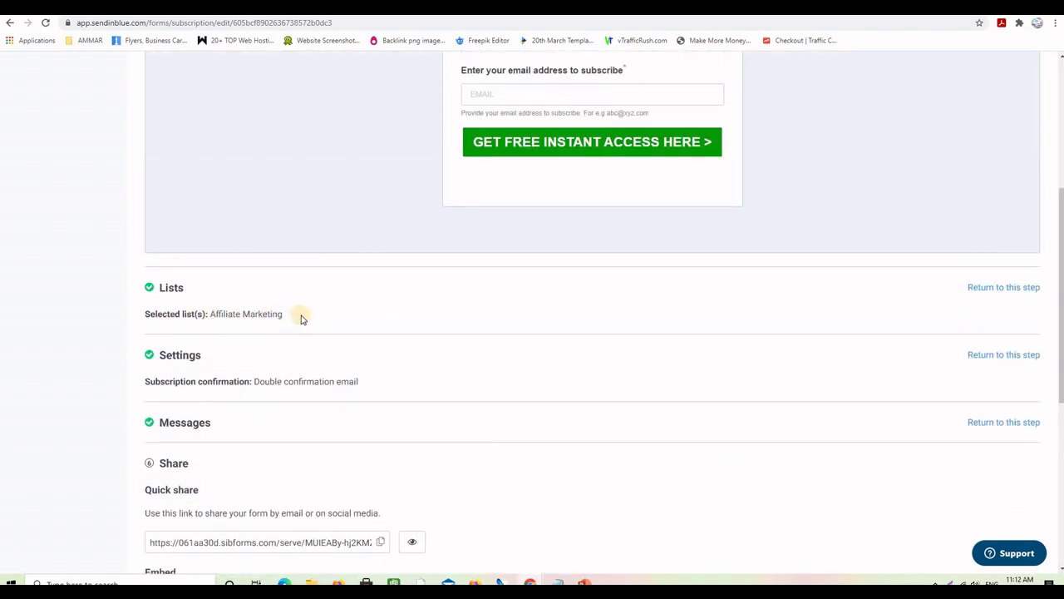
{"action": "scroll", "coordinate": [297, 314], "scroll_direction": "up", "scroll_amount": 3}
{"action": "scroll", "coordinate": [377, 392], "scroll_direction": "down", "scroll_amount": 3}
{"action": "scroll", "coordinate": [568, 345], "scroll_direction": "up", "scroll_amount": 3}
{"action": "key", "text": "ctrl+Tab"}
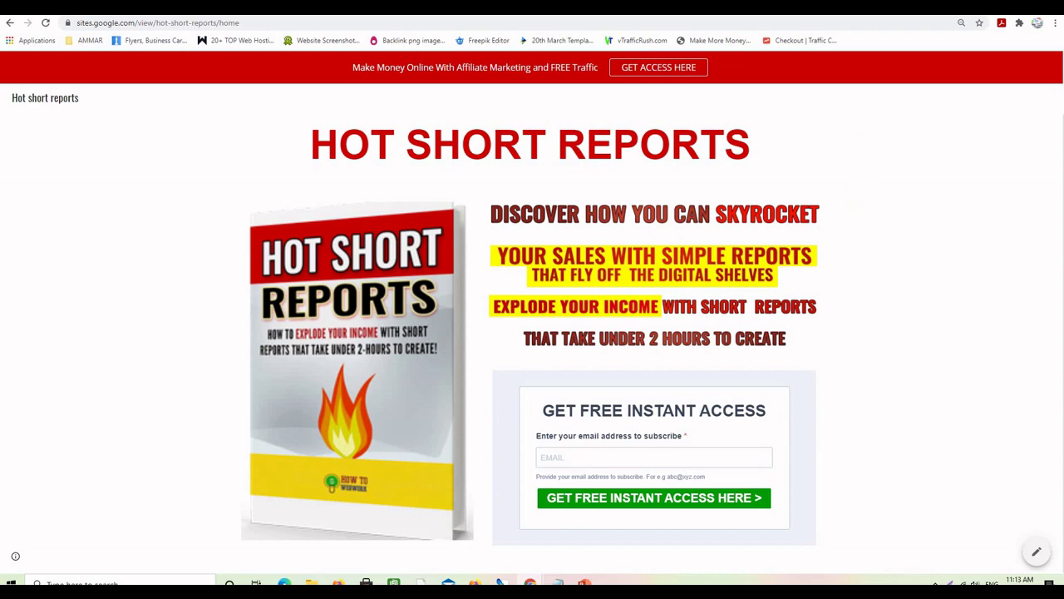
{"action": "key", "text": "ctrl+shift+Tab"}
{"action": "scroll", "coordinate": [200, 266], "scroll_direction": "up", "scroll_amount": 1}
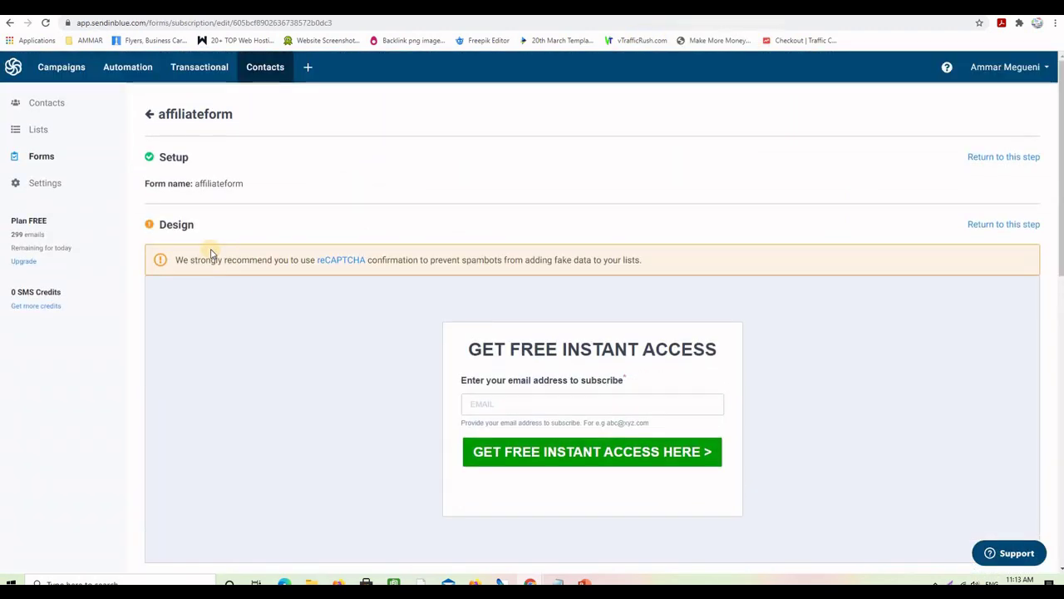
Step: Open the Sendinblue contact lists and view the Campaigns dashboard
{"action": "left_click", "coordinate": [35, 133]}
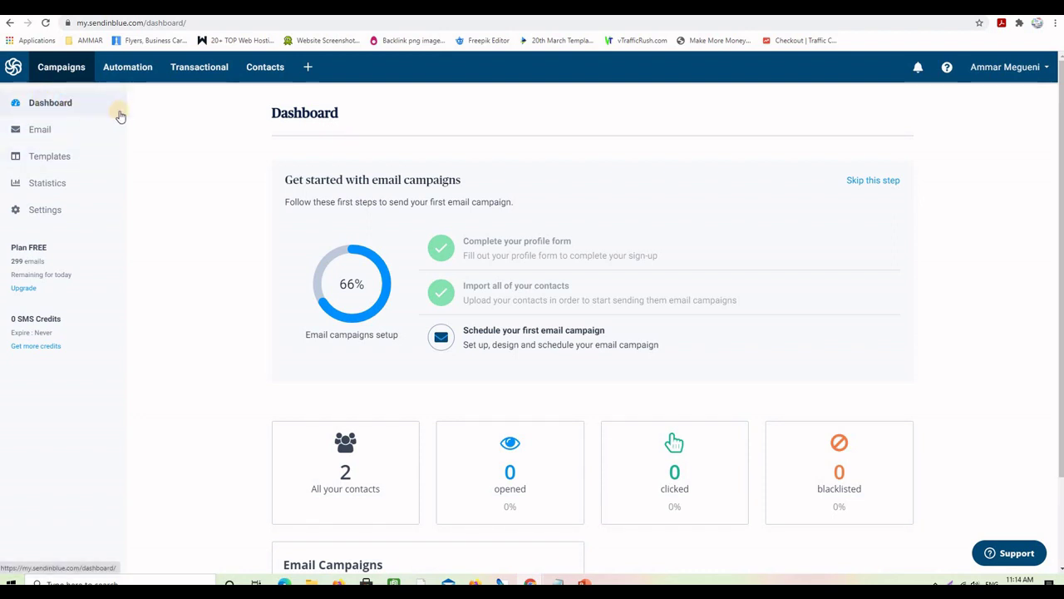
{"action": "left_click", "coordinate": [50, 67]}
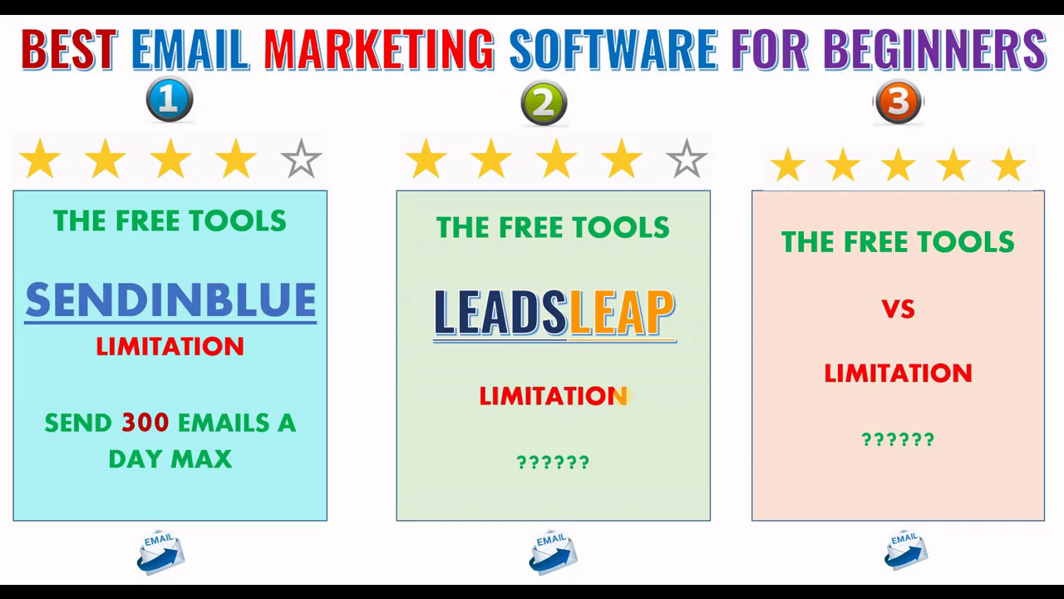
Step: Switch to LeadsLeap and look over the tools and funnel phases on its member dashboard
{"action": "left_click", "coordinate": [569, 337]}
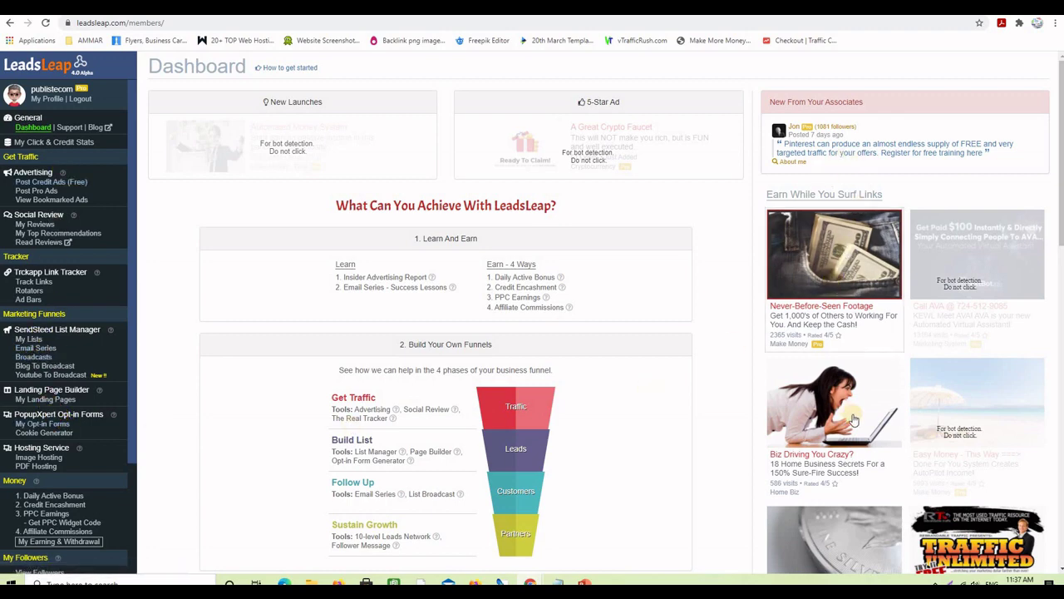
{"action": "scroll", "coordinate": [920, 357], "scroll_direction": "down", "scroll_amount": 3}
{"action": "scroll", "coordinate": [918, 387], "scroll_direction": "up", "scroll_amount": 3}
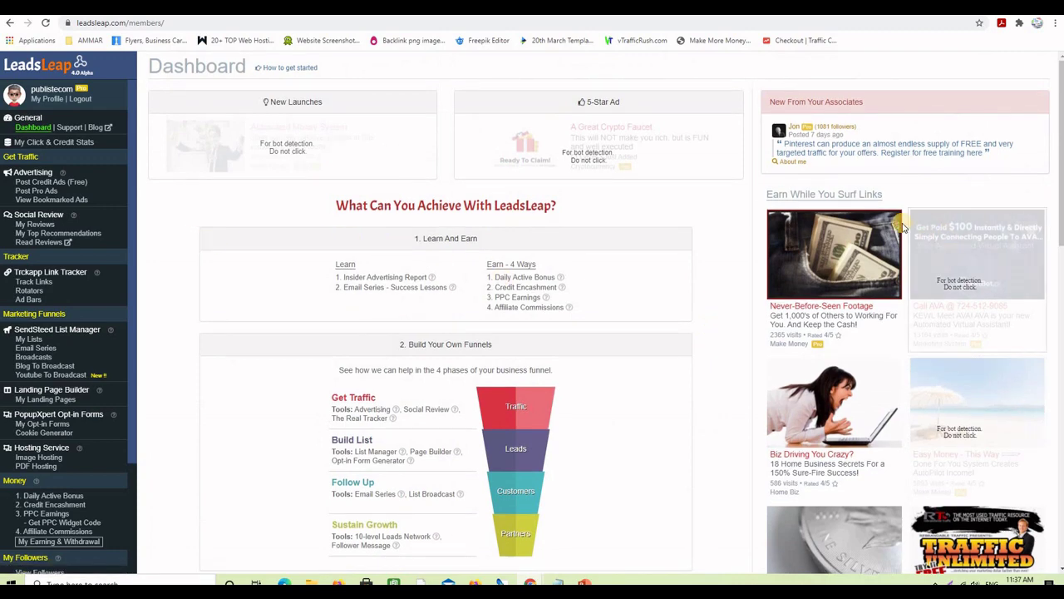
{"action": "scroll", "coordinate": [879, 274], "scroll_direction": "down", "scroll_amount": 2}
{"action": "scroll", "coordinate": [880, 275], "scroll_direction": "down", "scroll_amount": 4}
{"action": "scroll", "coordinate": [898, 318], "scroll_direction": "up", "scroll_amount": 5}
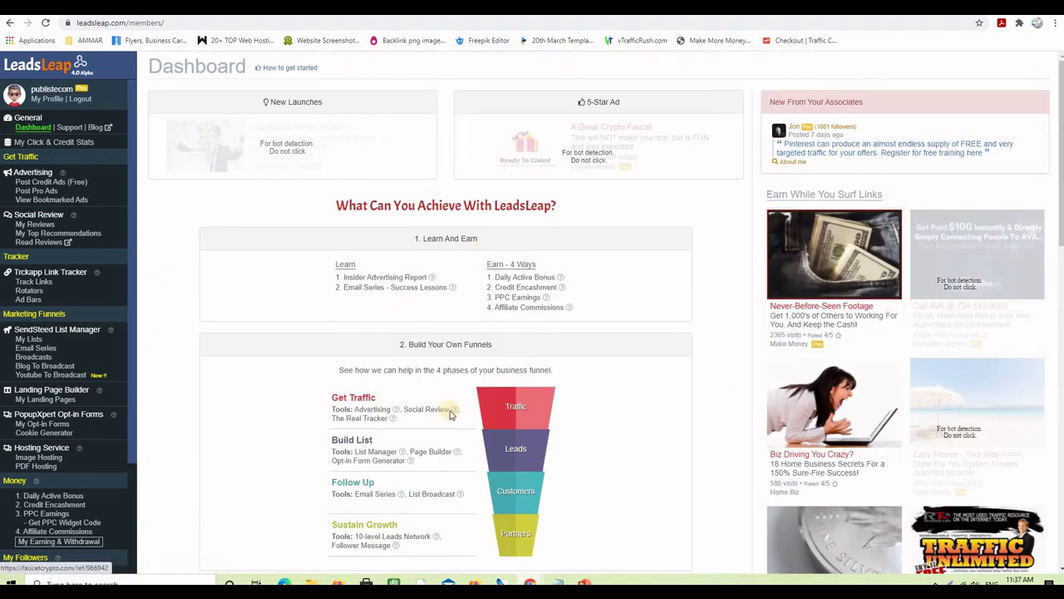
Step: View the tracked links in LeadsLeap, and open the My Landing Pages manager
{"action": "left_click", "coordinate": [46, 284]}
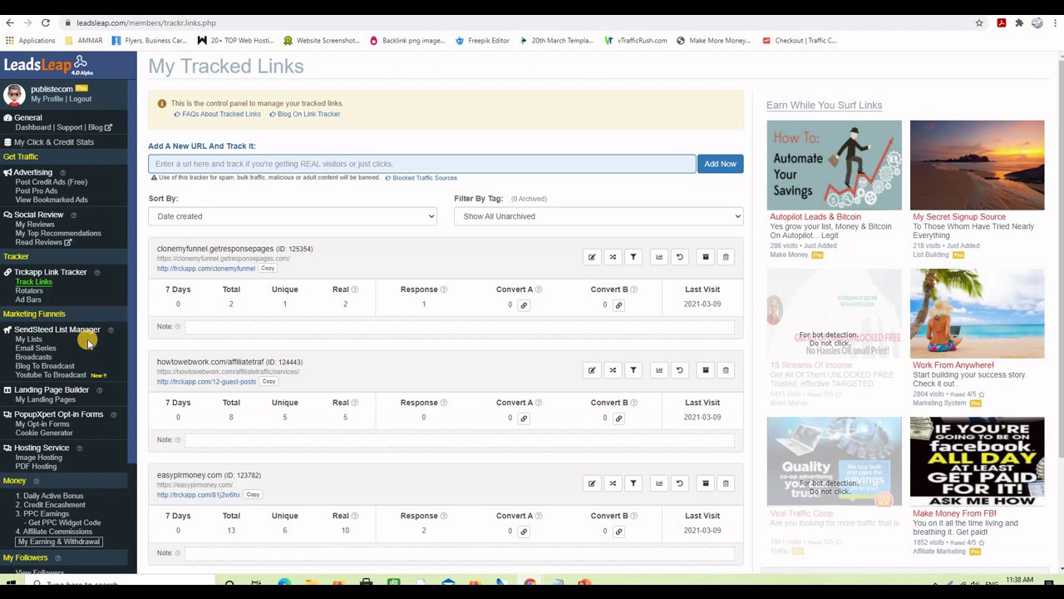
{"action": "left_click", "coordinate": [50, 400]}
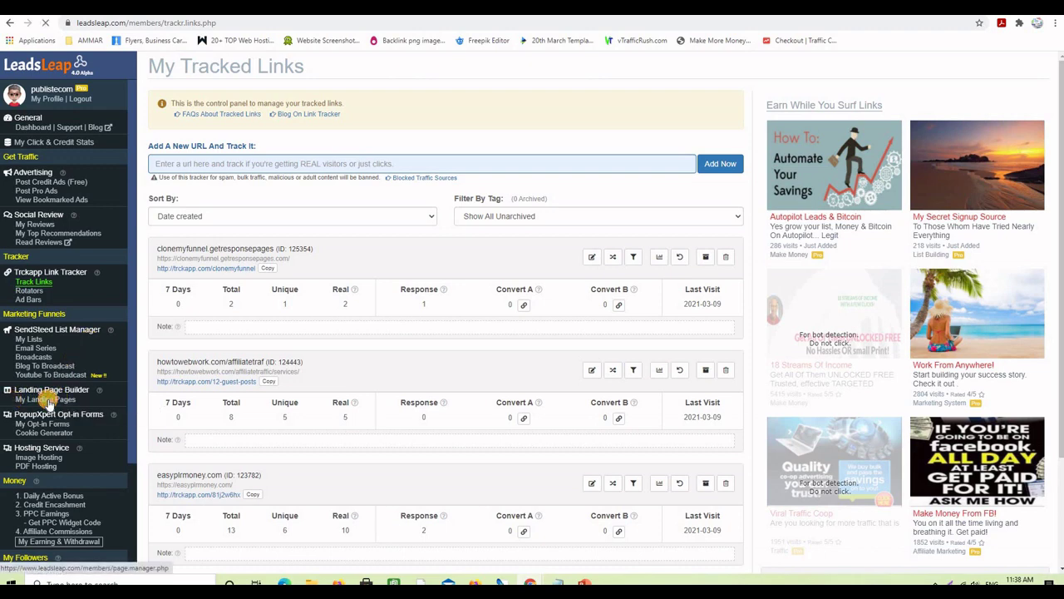
{"action": "scroll", "coordinate": [48, 402], "scroll_direction": "down", "scroll_amount": 1}
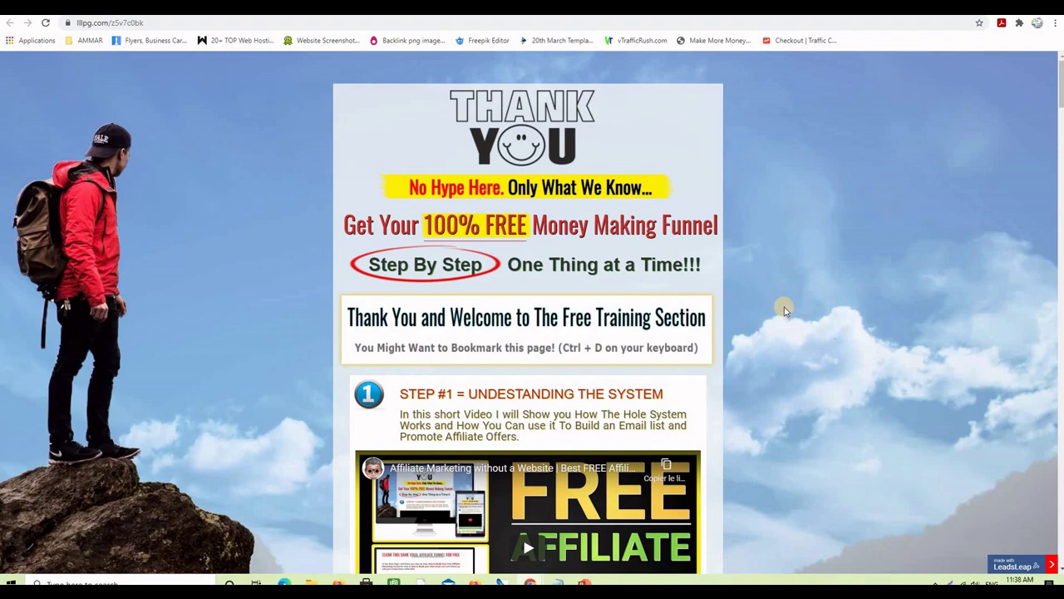
Step: Examine training steps 1 to 7 and their videos on the free money making funnel's thank-you page
{"action": "scroll", "coordinate": [784, 307], "scroll_direction": "down", "scroll_amount": 4}
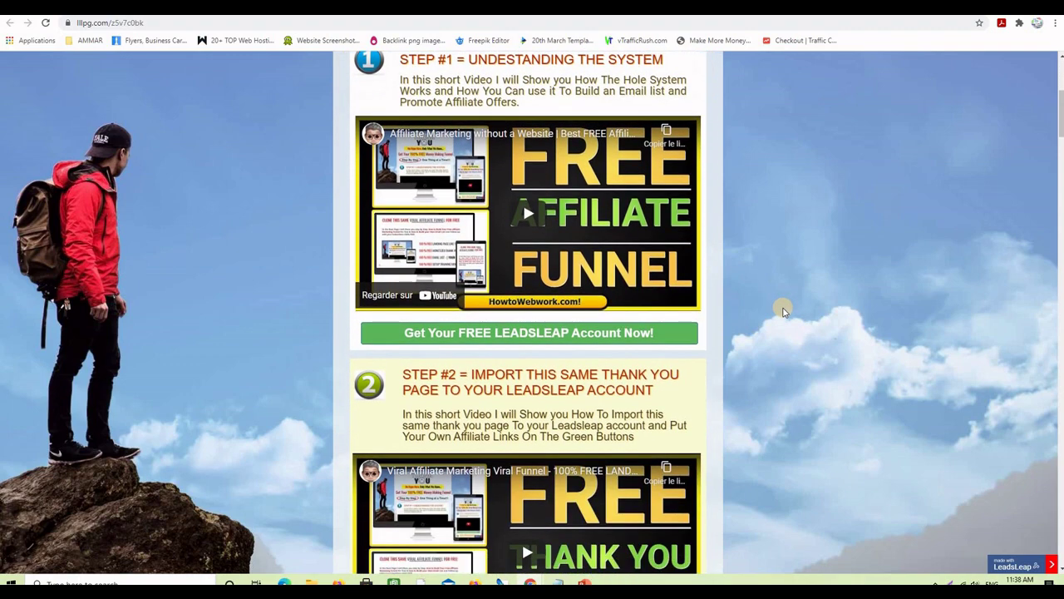
{"action": "scroll", "coordinate": [784, 310], "scroll_direction": "down", "scroll_amount": 8}
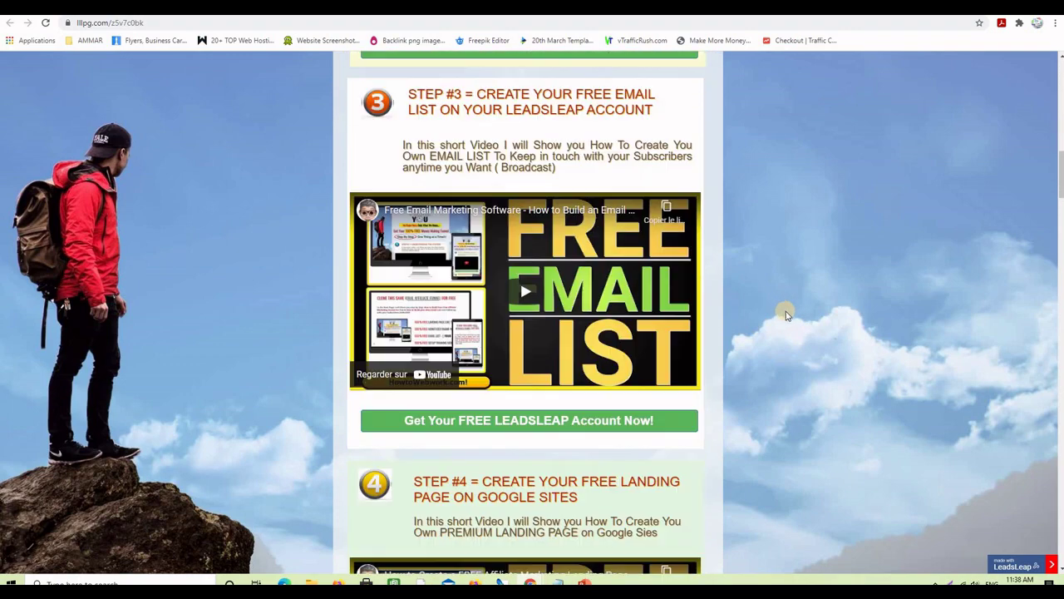
{"action": "scroll", "coordinate": [786, 314], "scroll_direction": "up", "scroll_amount": 6}
{"action": "scroll", "coordinate": [786, 315], "scroll_direction": "down", "scroll_amount": 11}
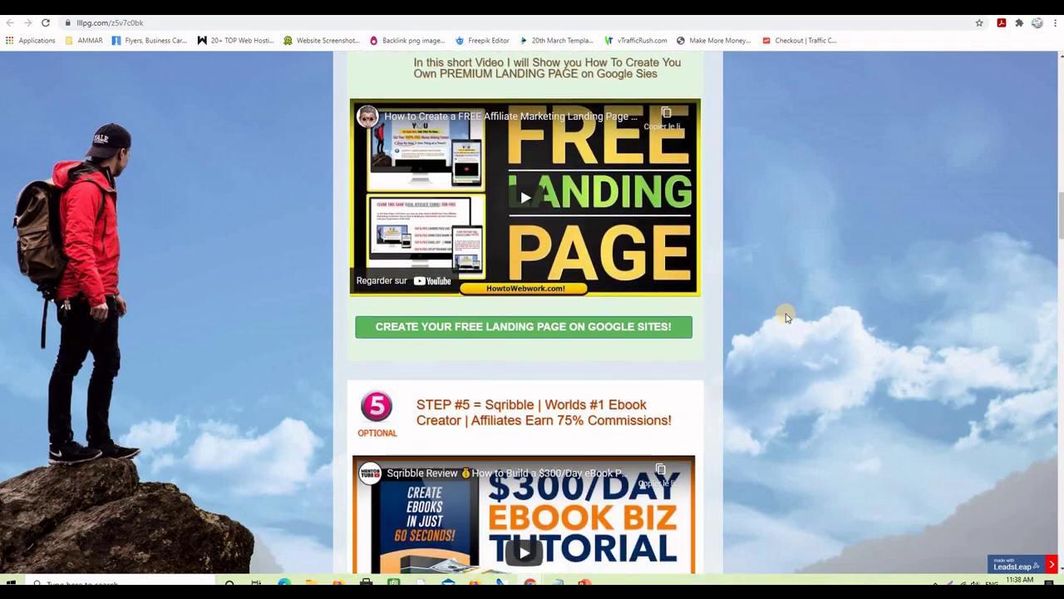
{"action": "scroll", "coordinate": [786, 315], "scroll_direction": "down", "scroll_amount": 1}
{"action": "scroll", "coordinate": [794, 287], "scroll_direction": "down", "scroll_amount": 3}
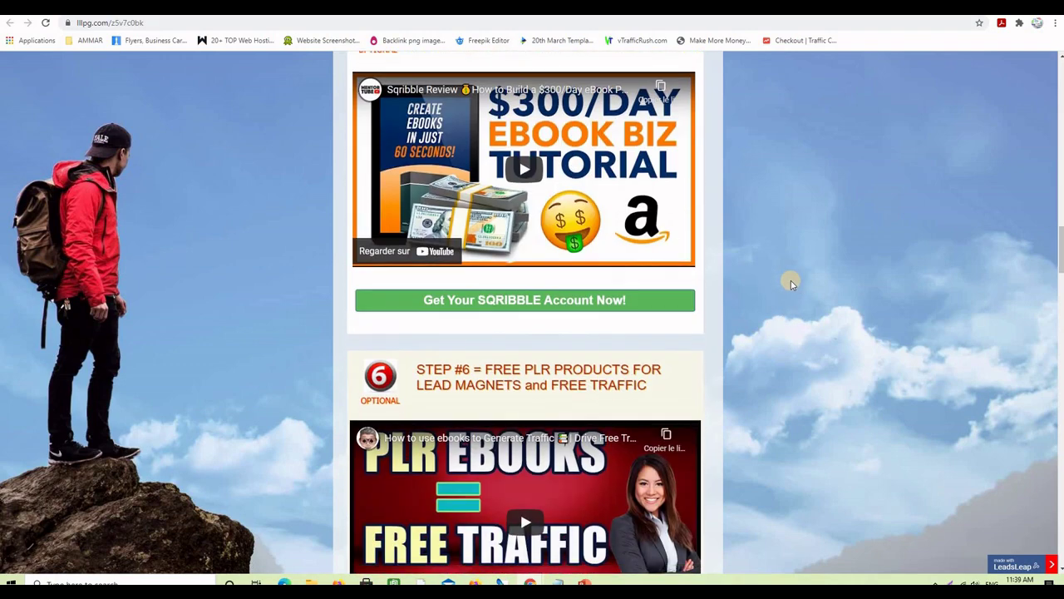
{"action": "scroll", "coordinate": [794, 283], "scroll_direction": "down", "scroll_amount": 1}
{"action": "scroll", "coordinate": [871, 294], "scroll_direction": "down", "scroll_amount": 3}
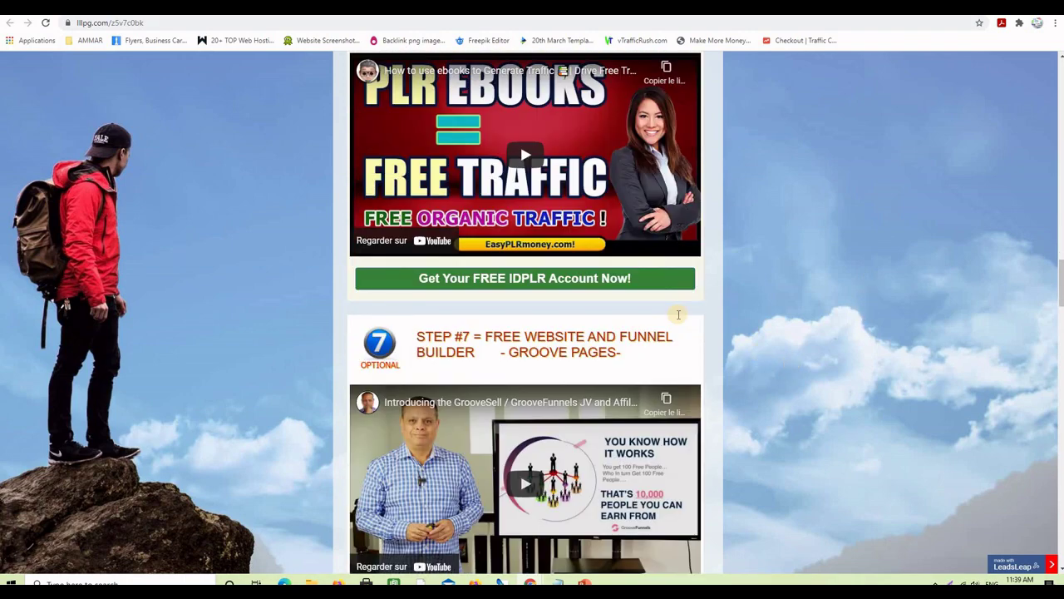
{"action": "scroll", "coordinate": [835, 319], "scroll_direction": "down", "scroll_amount": 3}
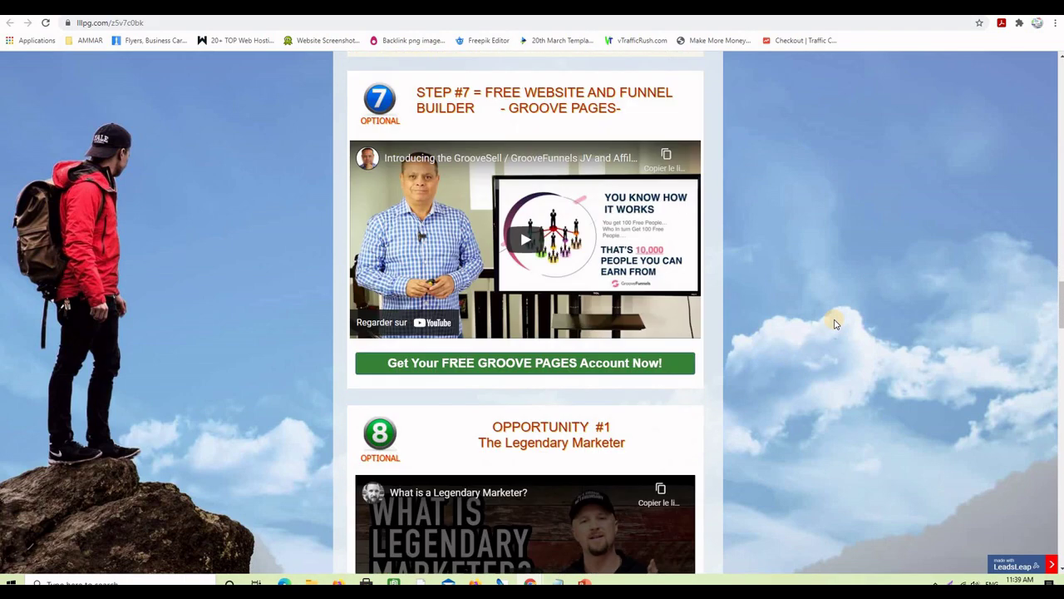
Step: Look through the thank-you page's opportunities and promotion banners, and bring up the Viral Traffic Snowball landing page
{"action": "scroll", "coordinate": [835, 324], "scroll_direction": "down", "scroll_amount": 1}
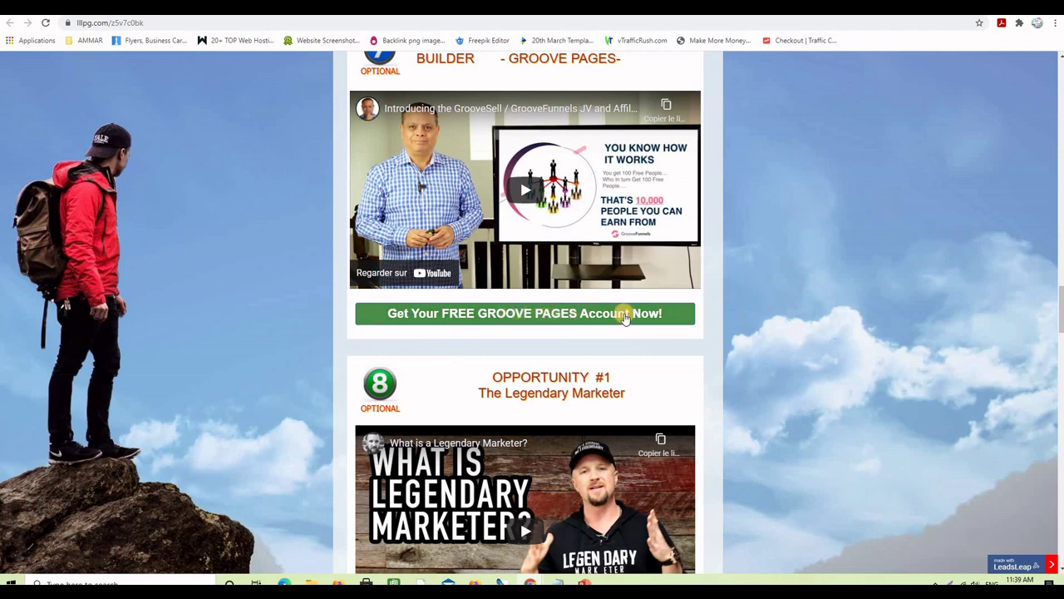
{"action": "scroll", "coordinate": [797, 331], "scroll_direction": "down", "scroll_amount": 2}
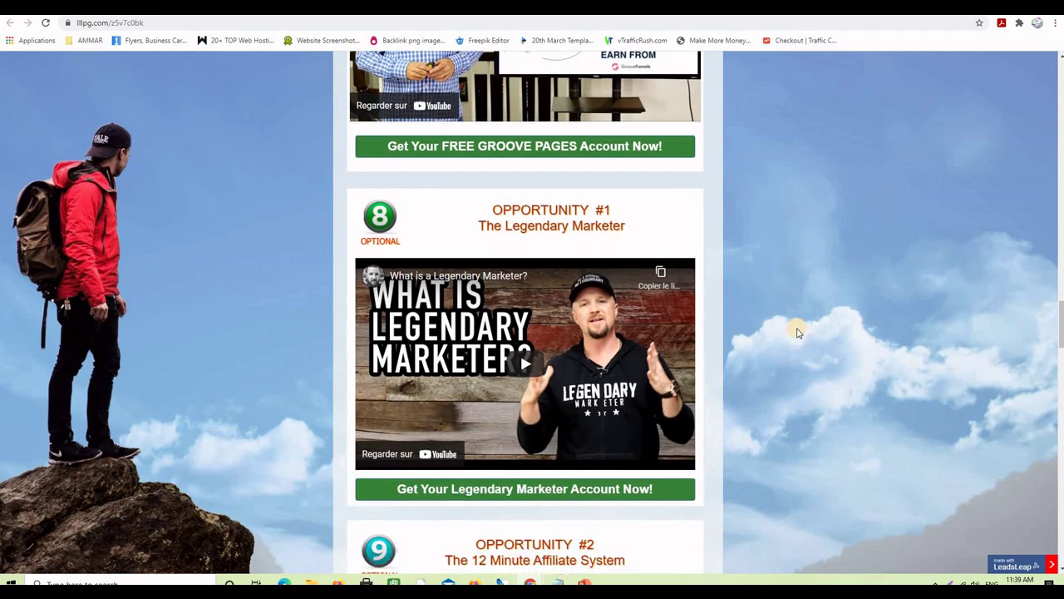
{"action": "scroll", "coordinate": [797, 332], "scroll_direction": "down", "scroll_amount": 1}
{"action": "scroll", "coordinate": [797, 335], "scroll_direction": "down", "scroll_amount": 1}
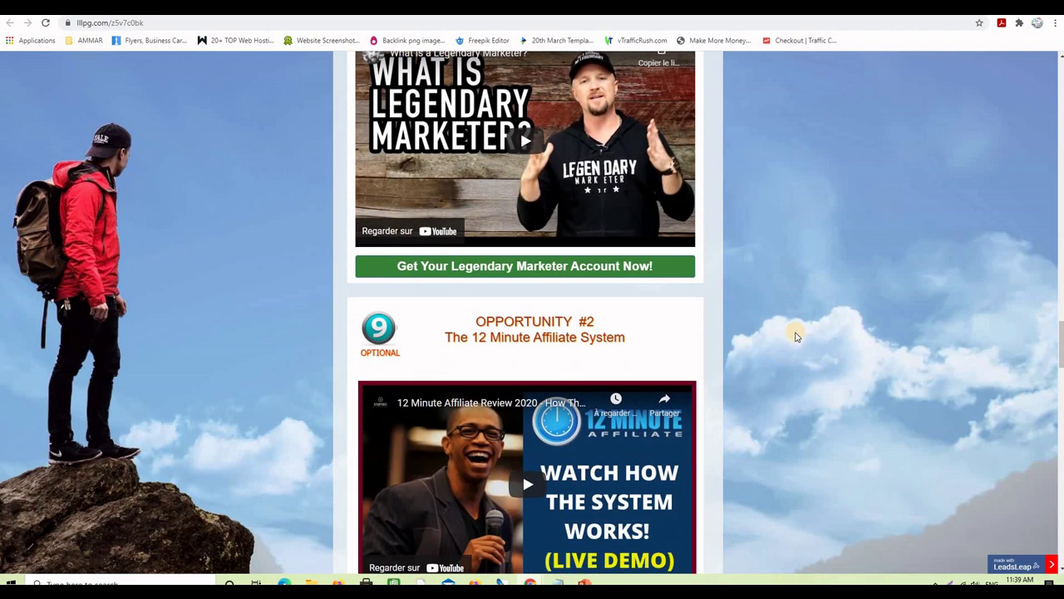
{"action": "scroll", "coordinate": [797, 335], "scroll_direction": "down", "scroll_amount": 3}
{"action": "scroll", "coordinate": [796, 338], "scroll_direction": "down", "scroll_amount": 2}
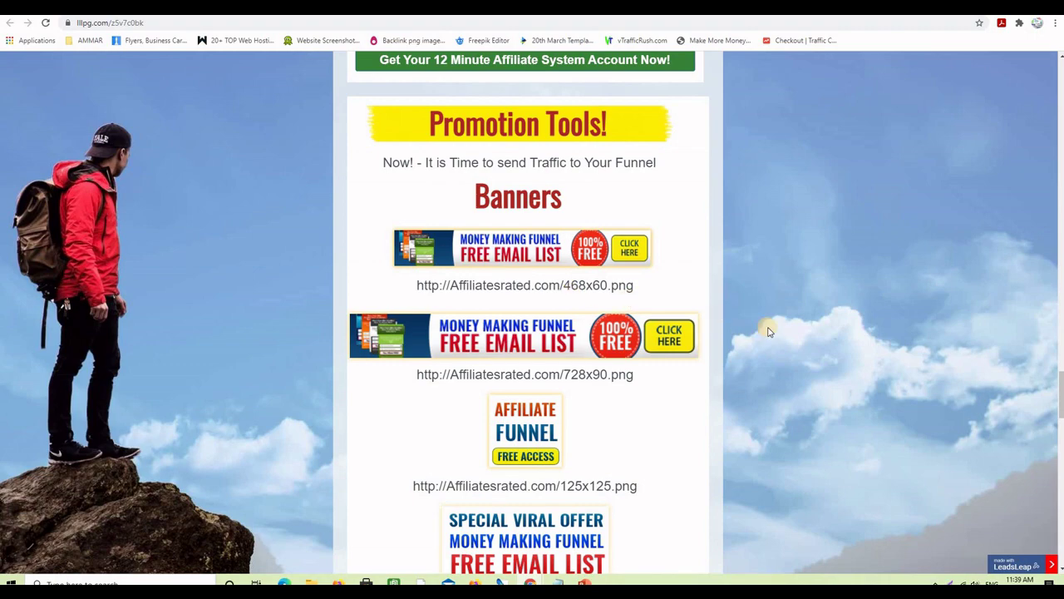
{"action": "scroll", "coordinate": [775, 333], "scroll_direction": "down", "scroll_amount": 2}
{"action": "scroll", "coordinate": [749, 167], "scroll_direction": "up", "scroll_amount": 5}
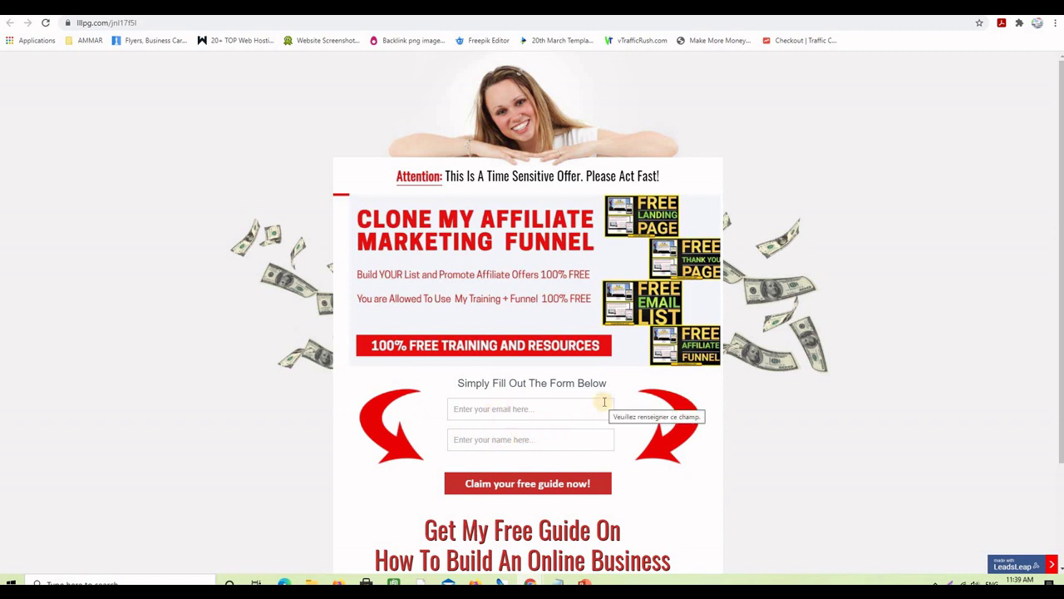
{"action": "left_click", "coordinate": [723, 7]}
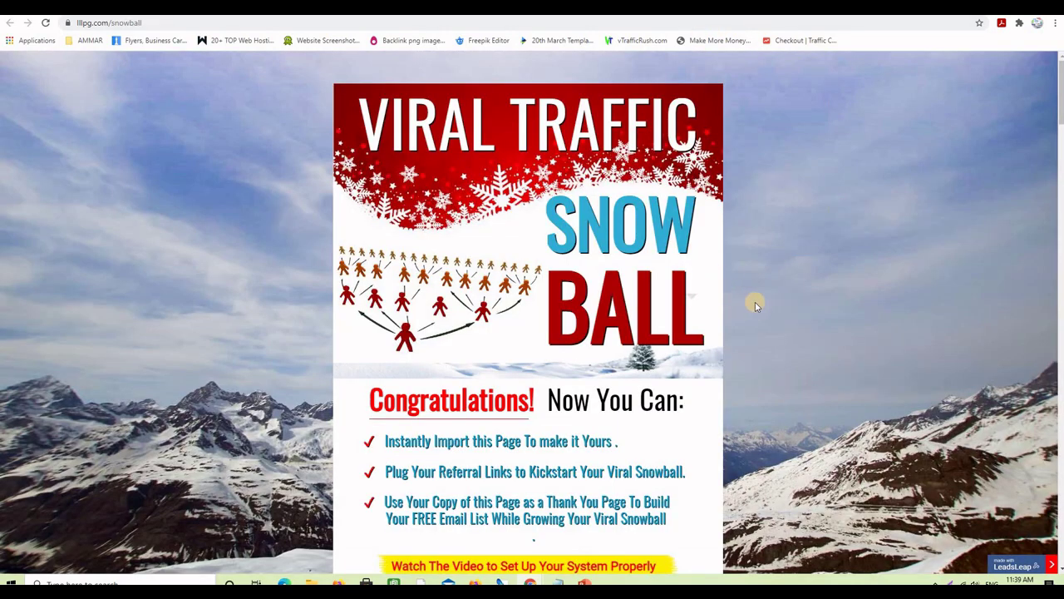
Step: Examine the Viral Traffic Snowball page's setup video, traffic and autoresponder offers, and promotional banners in the various sizes
{"action": "scroll", "coordinate": [754, 306], "scroll_direction": "down", "scroll_amount": 12}
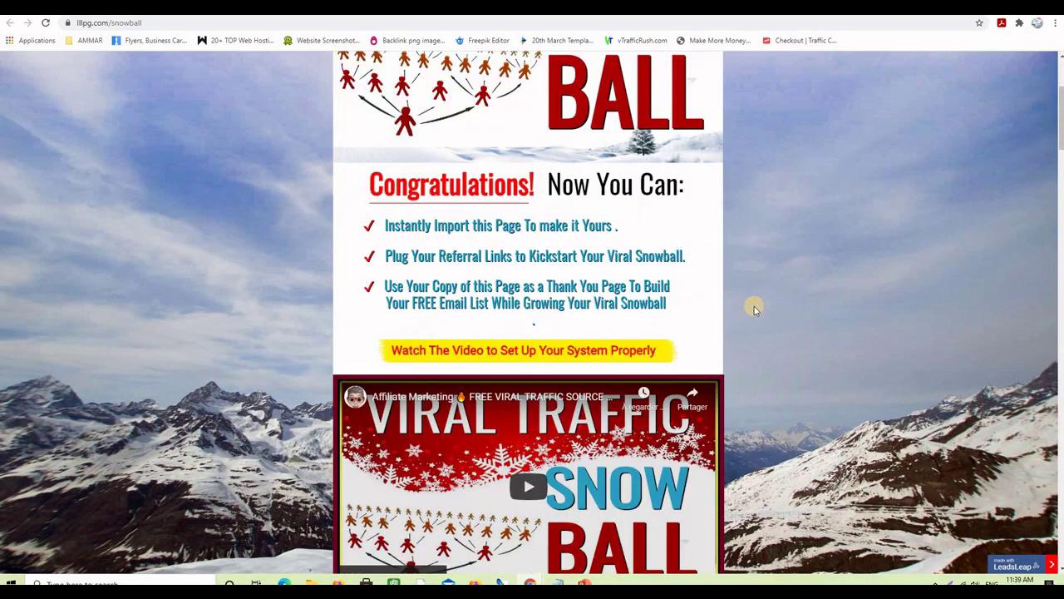
{"action": "scroll", "coordinate": [755, 312], "scroll_direction": "down", "scroll_amount": 15}
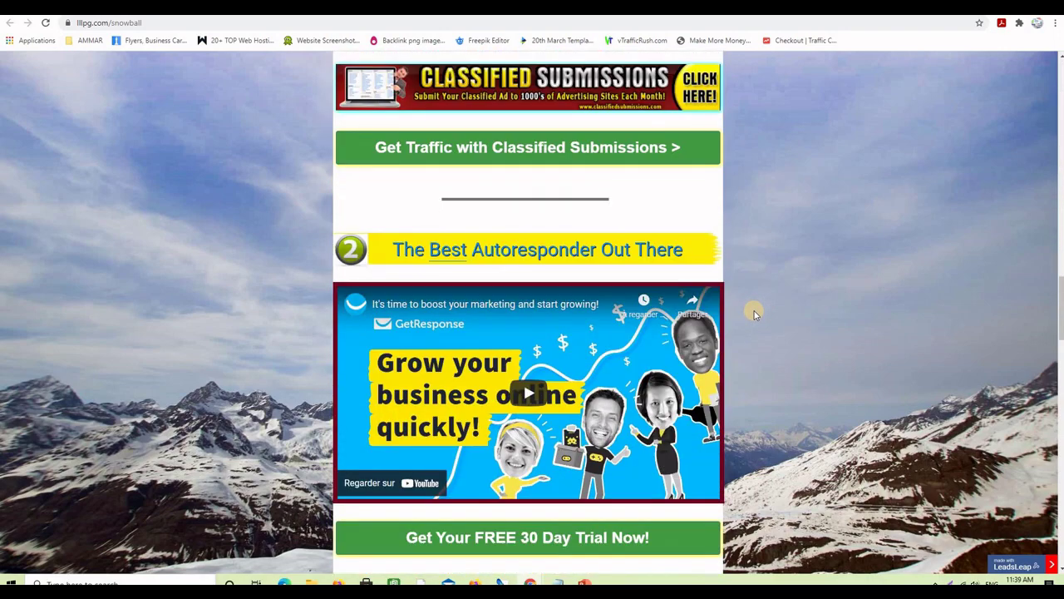
{"action": "scroll", "coordinate": [754, 312], "scroll_direction": "down", "scroll_amount": 5}
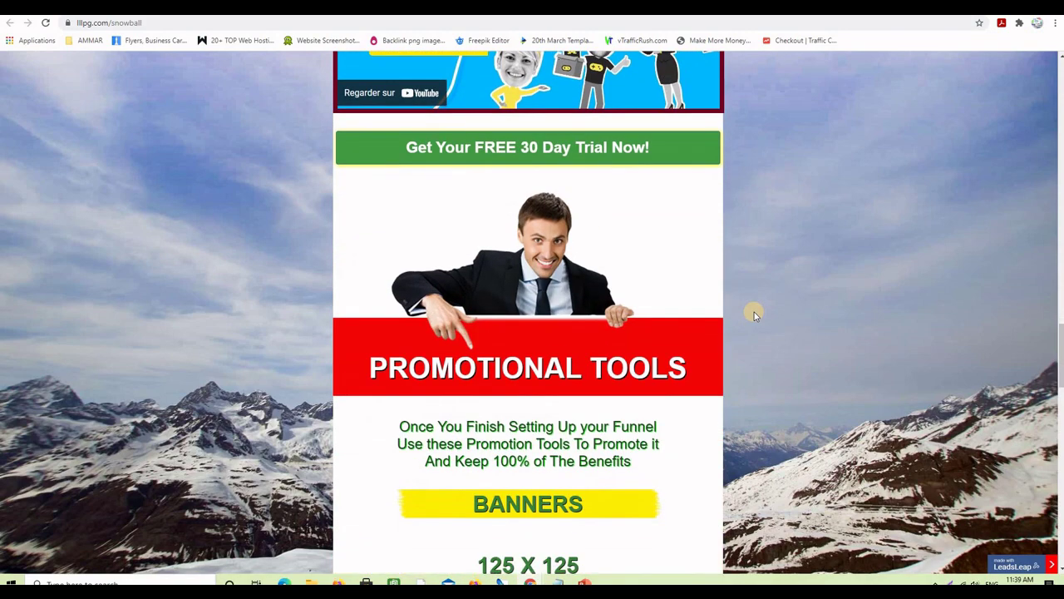
{"action": "scroll", "coordinate": [754, 312], "scroll_direction": "down", "scroll_amount": 3}
{"action": "scroll", "coordinate": [754, 312], "scroll_direction": "down", "scroll_amount": 1}
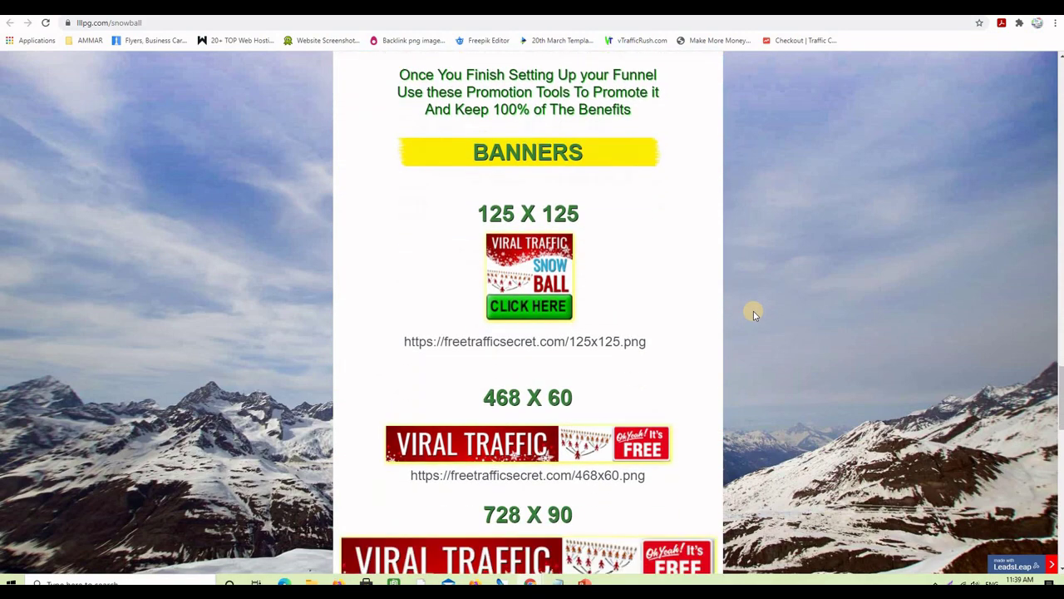
{"action": "scroll", "coordinate": [754, 313], "scroll_direction": "down", "scroll_amount": 4}
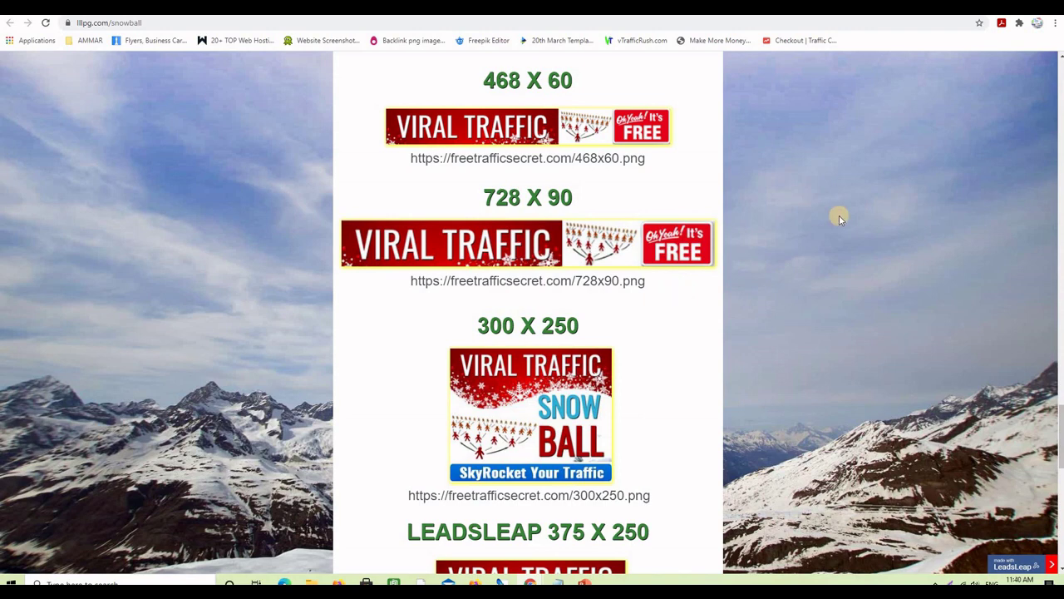
{"action": "scroll", "coordinate": [806, 248], "scroll_direction": "up", "scroll_amount": 3}
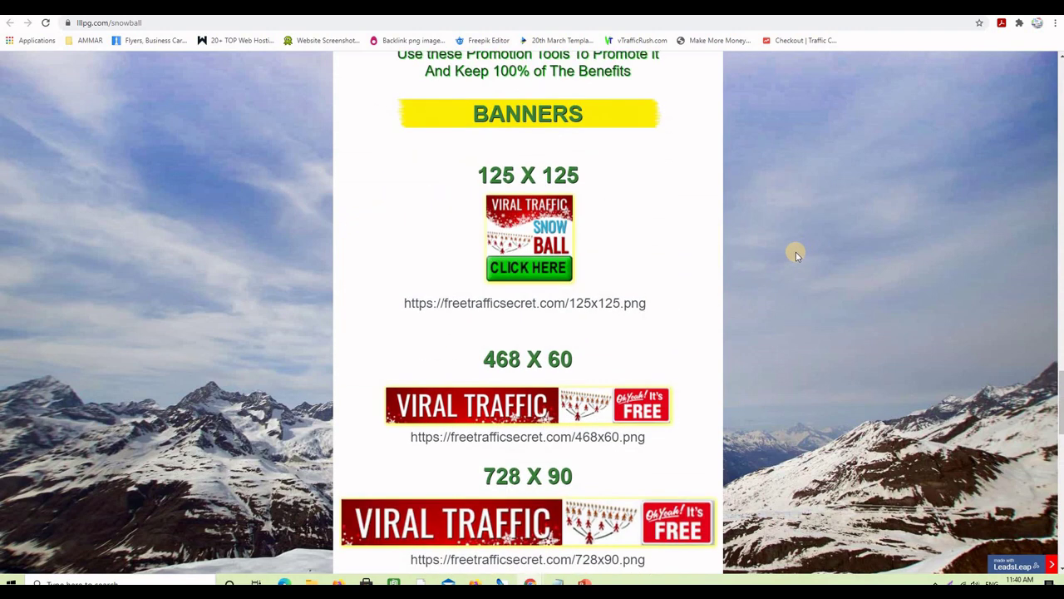
{"action": "scroll", "coordinate": [792, 258], "scroll_direction": "up", "scroll_amount": 7}
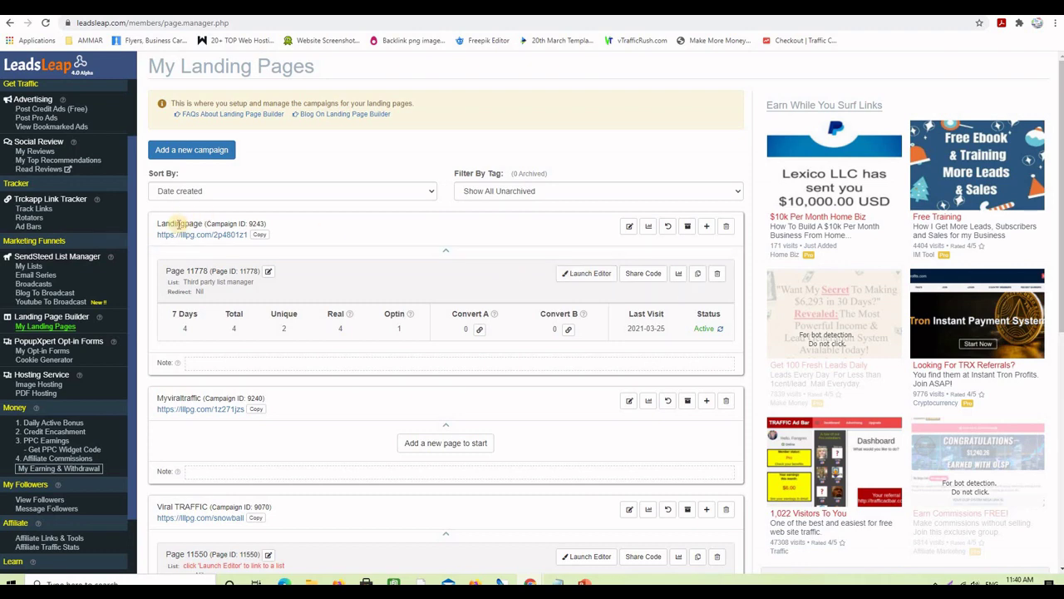
Step: Open the Landingpage campaign's Page 11778 in the page editor and bring up the settings of its main headline text
{"action": "left_click", "coordinate": [587, 277]}
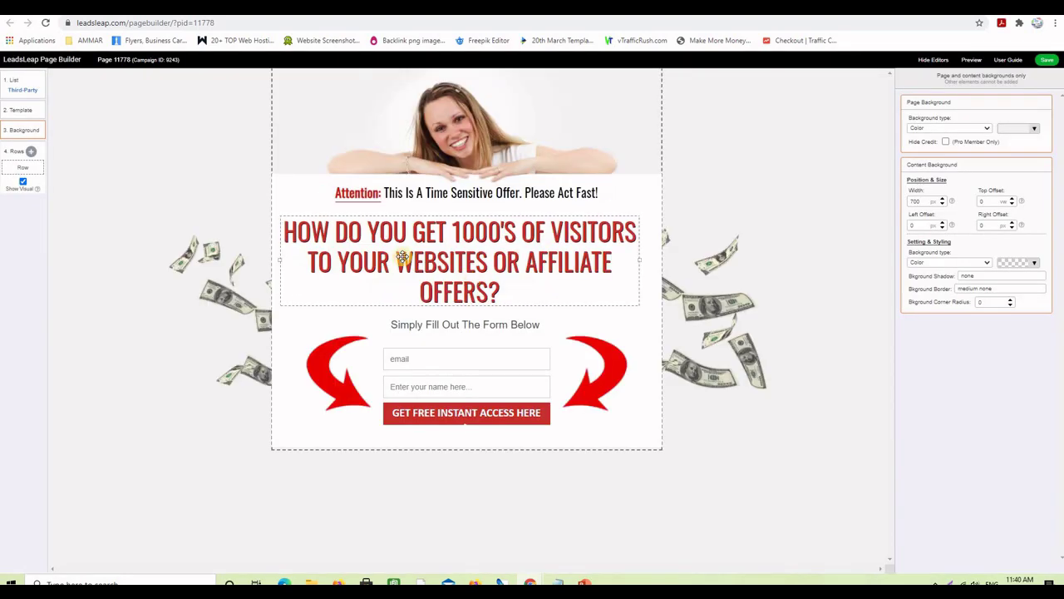
{"action": "left_click", "coordinate": [434, 272]}
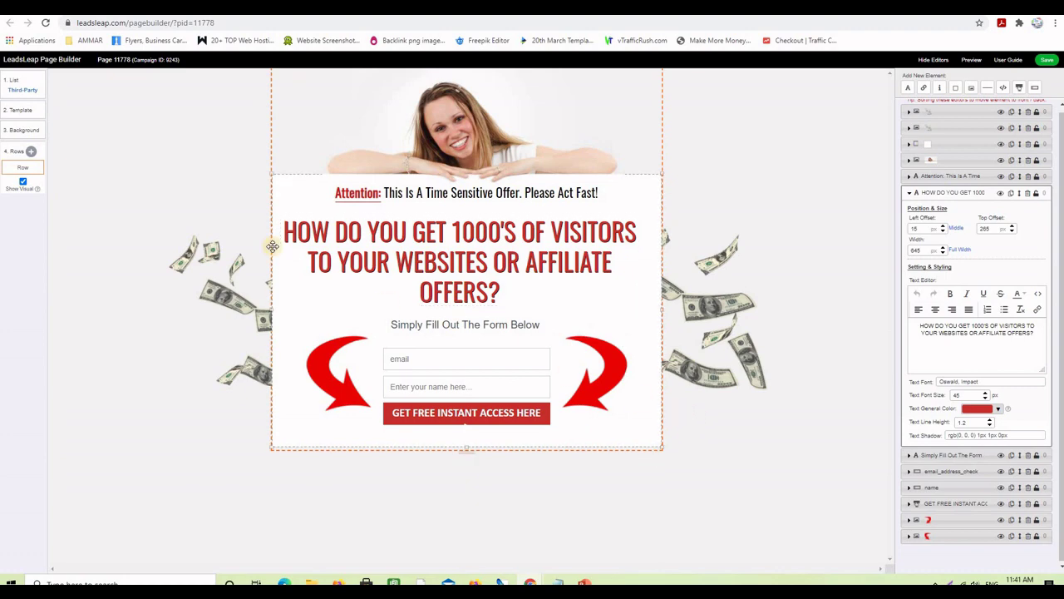
Step: Look through the page builder's layout templates, and return to the My Landing Pages manager
{"action": "left_click", "coordinate": [25, 109]}
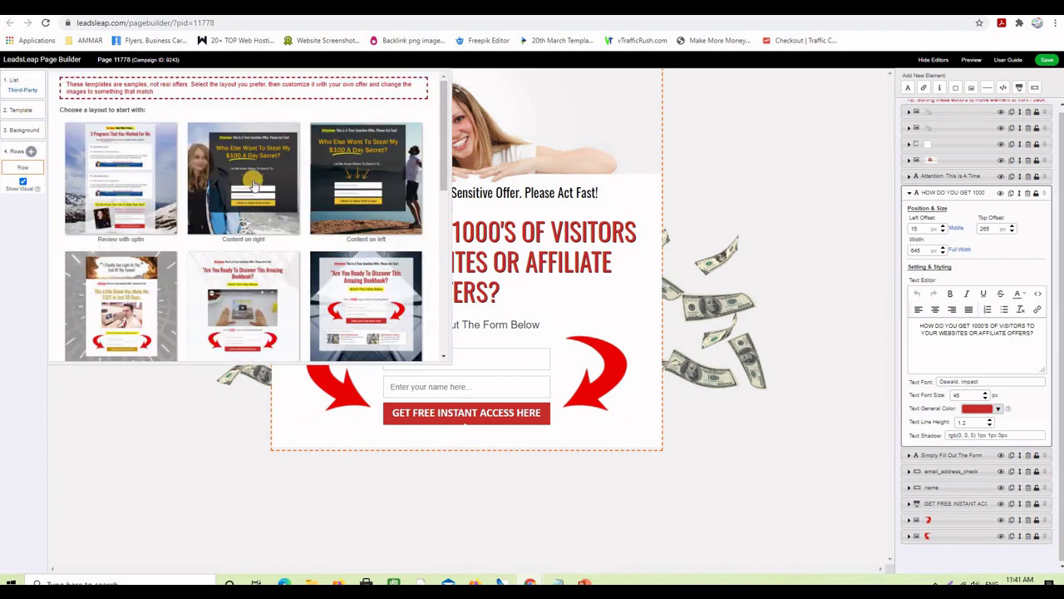
{"action": "scroll", "coordinate": [254, 185], "scroll_direction": "down", "scroll_amount": 10}
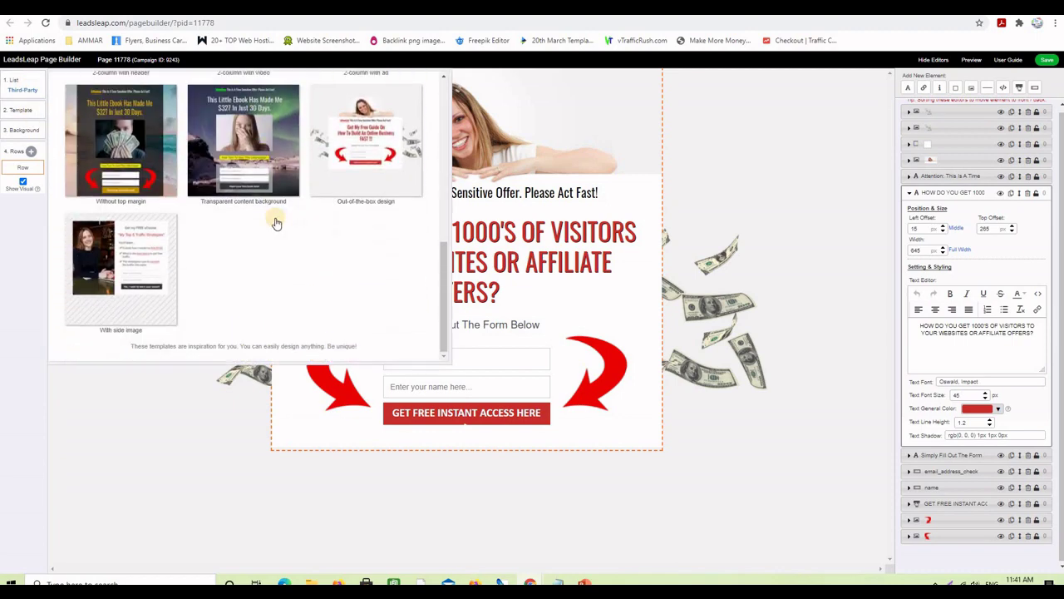
{"action": "scroll", "coordinate": [276, 223], "scroll_direction": "up", "scroll_amount": 10}
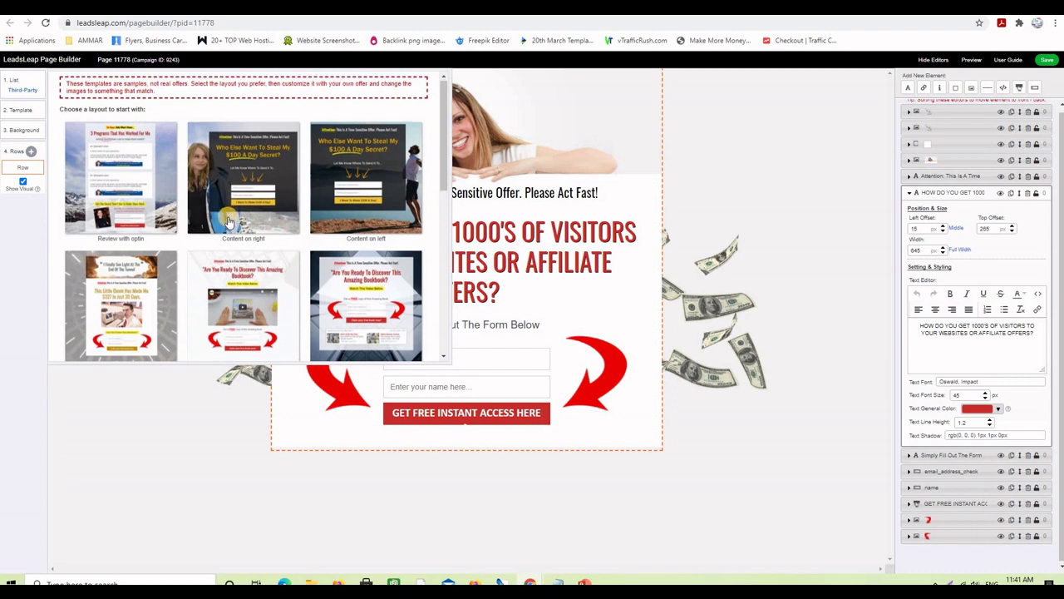
{"action": "scroll", "coordinate": [230, 221], "scroll_direction": "down", "scroll_amount": 2}
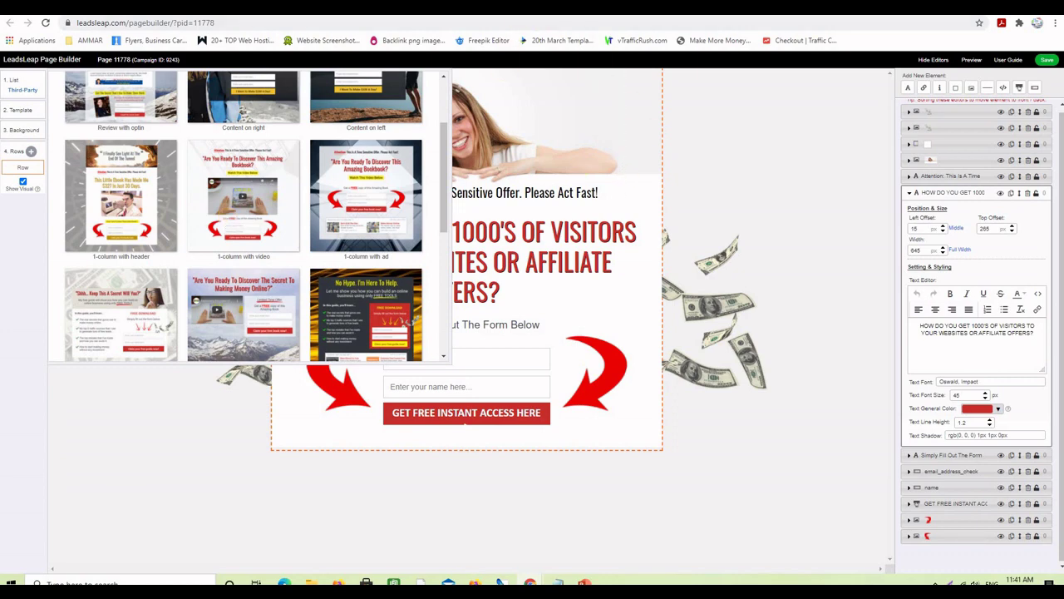
{"action": "key", "text": "alt+Left"}
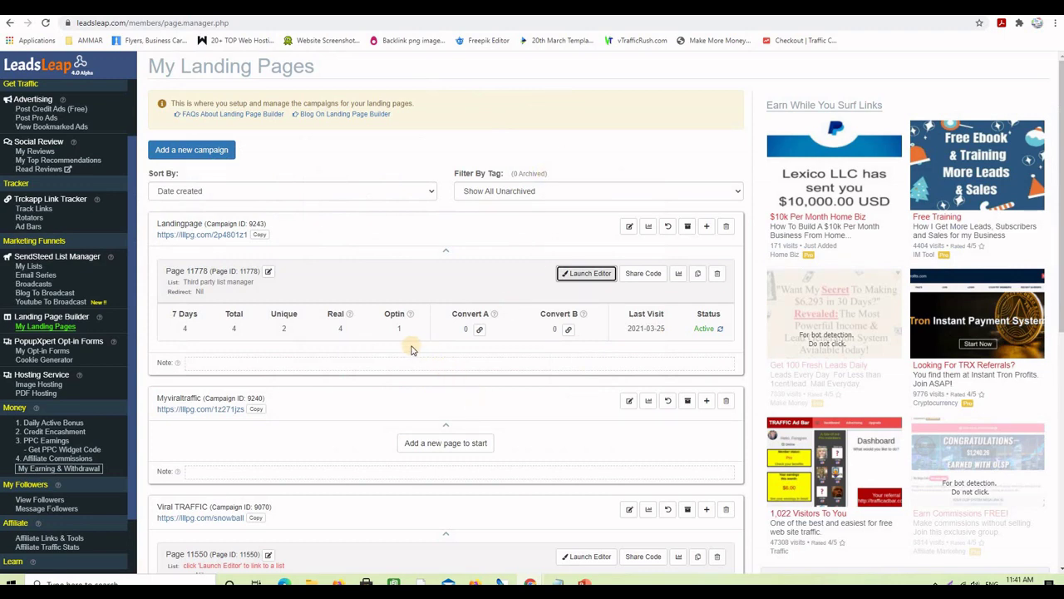